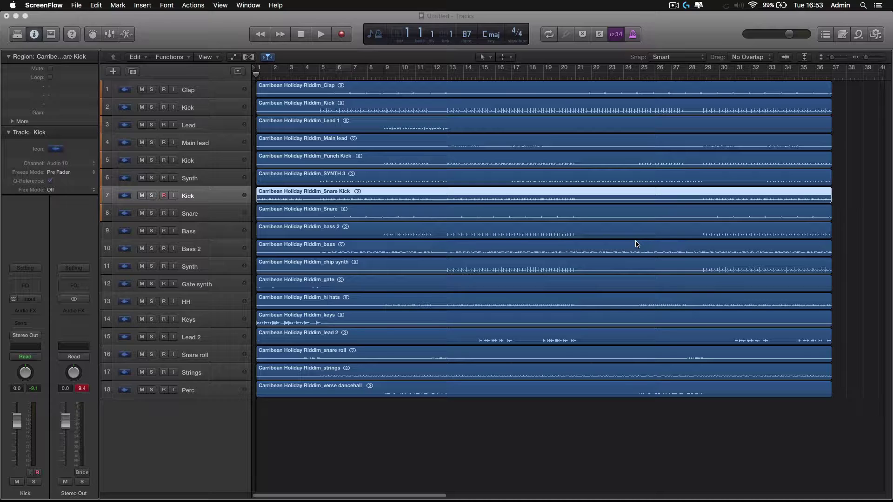
Step: Open the file browser and go to the Carribean Holiday folder inside Music > RIDDIM STEMS
{"action": "left_click", "coordinate": [874, 39]}
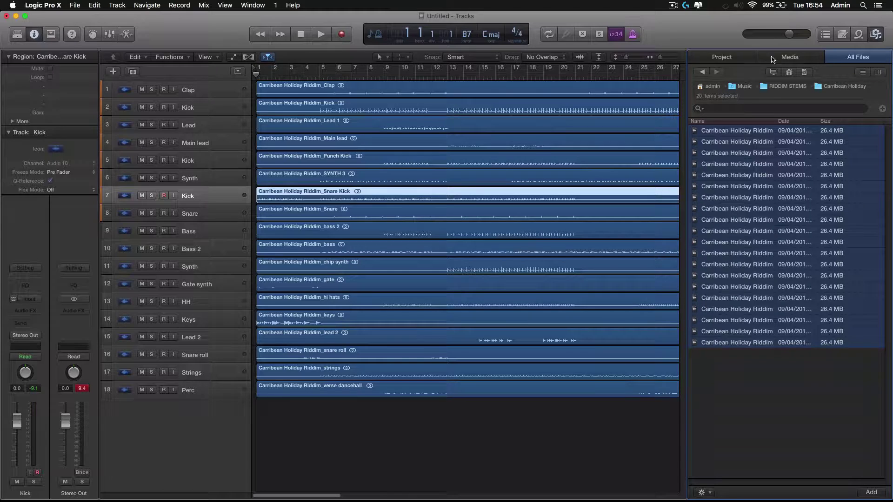
{"action": "left_click", "coordinate": [728, 59]}
{"action": "left_click", "coordinate": [853, 57]}
{"action": "left_click", "coordinate": [789, 73]}
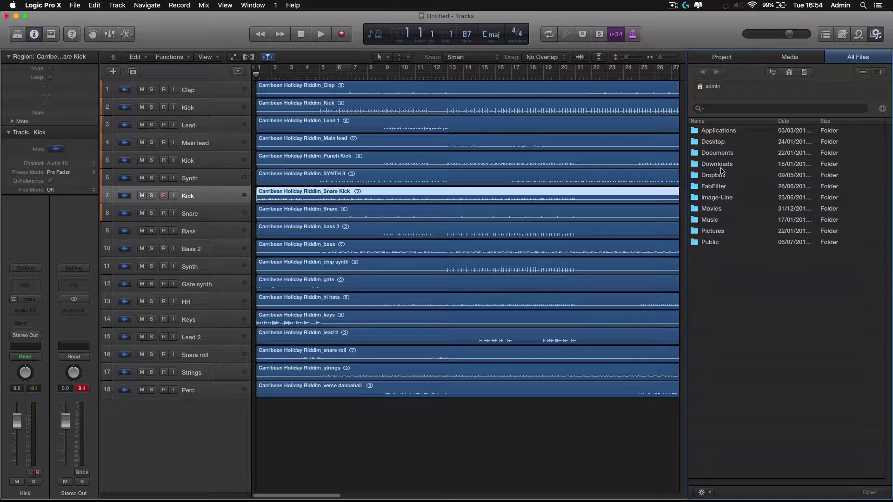
{"action": "double_click", "coordinate": [709, 220]}
{"action": "double_click", "coordinate": [729, 365]}
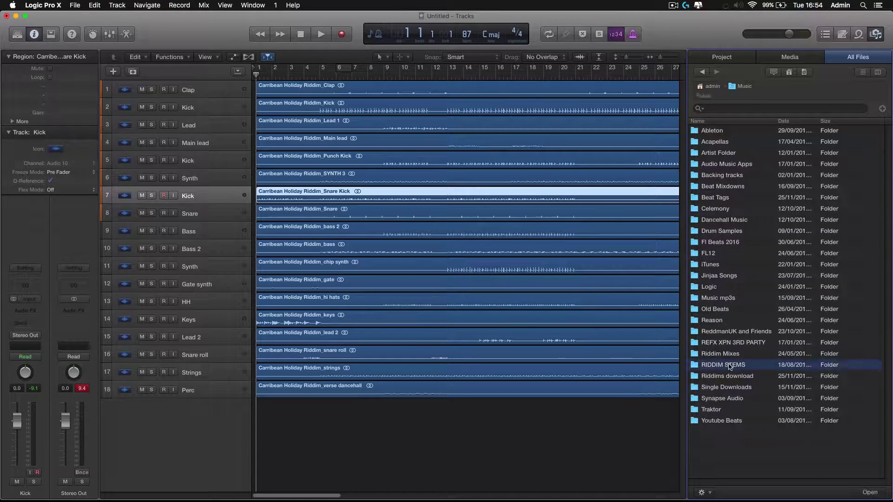
{"action": "double_click", "coordinate": [747, 131]}
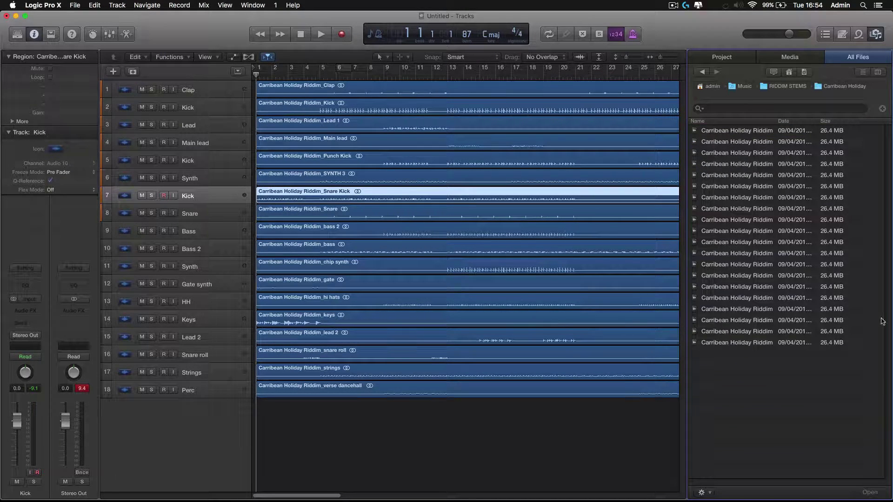
Step: Try adding all the Carribean Holiday stem files to the arrangement, cancel the import, and close the file browser
{"action": "left_click_drag", "start_coordinate": [737, 385], "coordinate": [735, 123]}
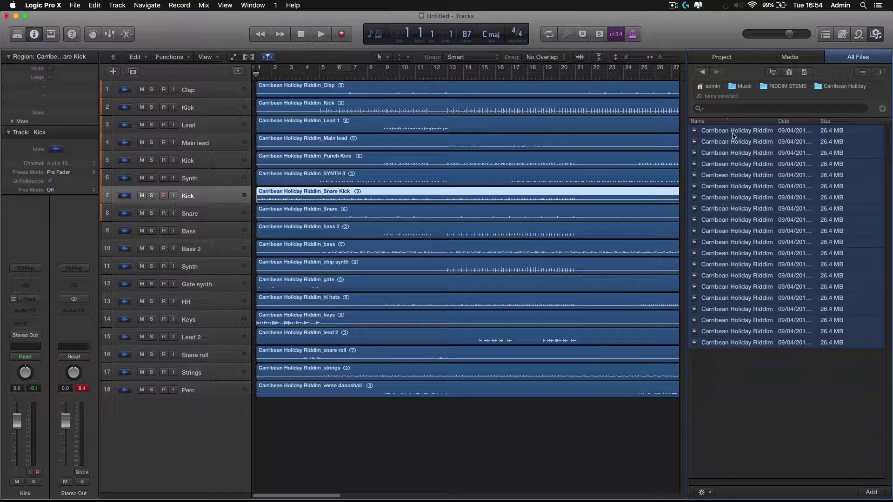
{"action": "left_click_drag", "start_coordinate": [745, 135], "coordinate": [251, 444]}
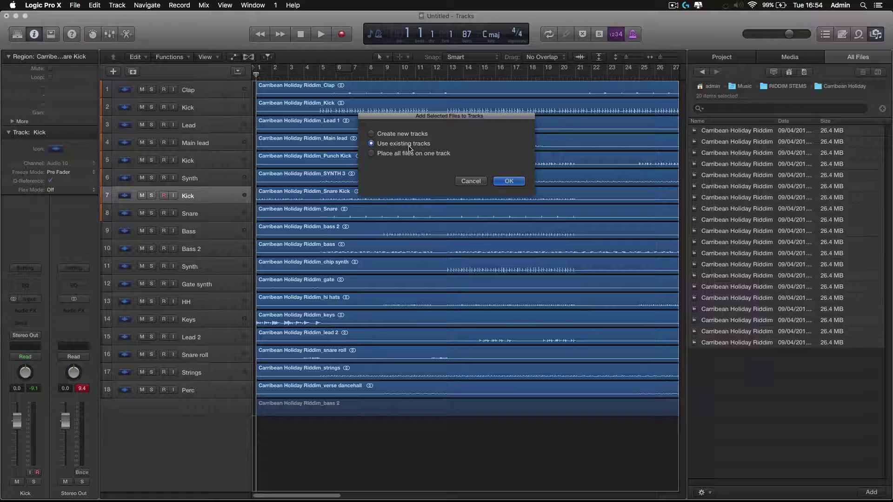
{"action": "left_click", "coordinate": [470, 181]}
{"action": "left_click", "coordinate": [876, 34]}
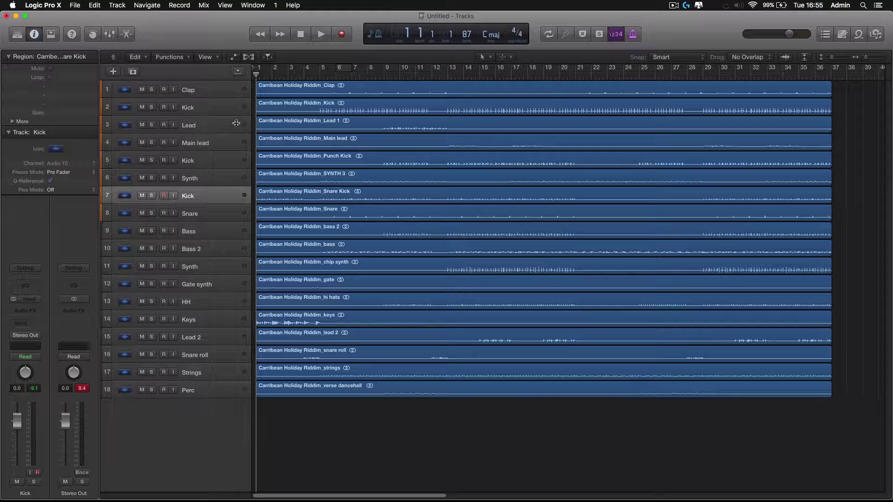
Step: Audition the Clap track in solo over a one-bar cycle at bar 6, turning cycle and solo off when finished
{"action": "left_click", "coordinate": [151, 89]}
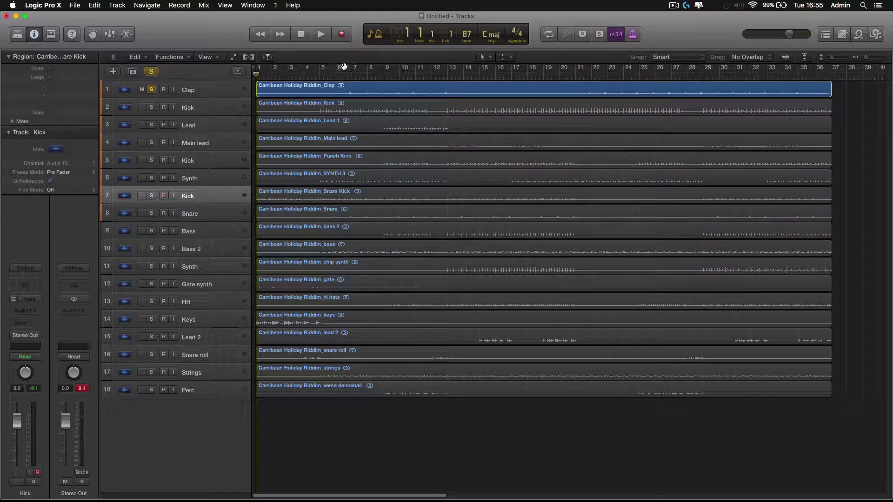
{"action": "left_click_drag", "start_coordinate": [356, 71], "coordinate": [338, 71]}
{"action": "key", "text": "space"}
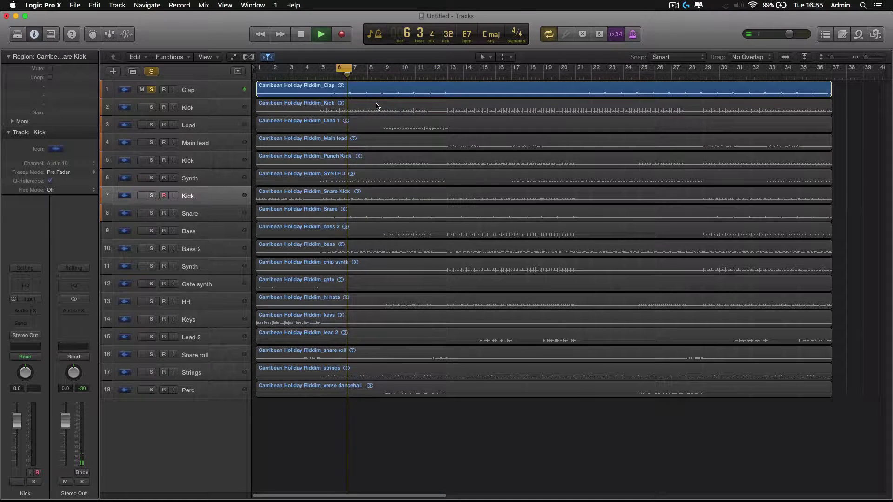
{"action": "key", "text": "space"}
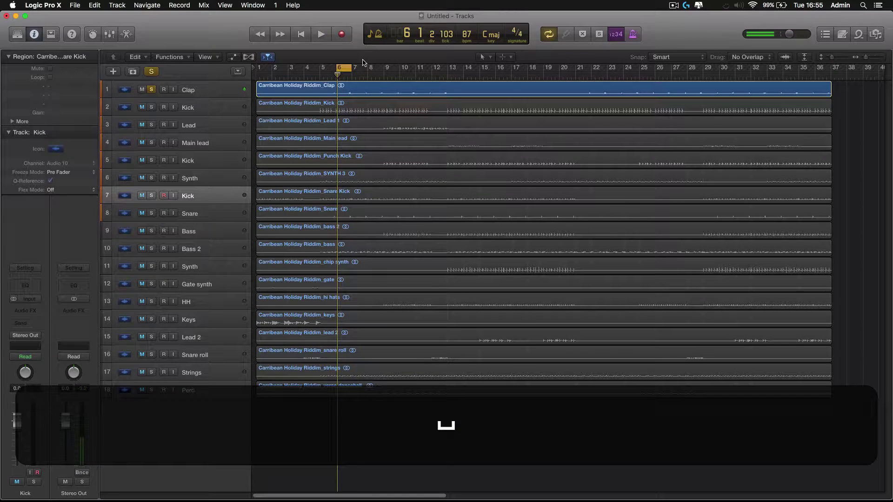
{"action": "key", "text": "c"}
{"action": "left_click", "coordinate": [149, 72]}
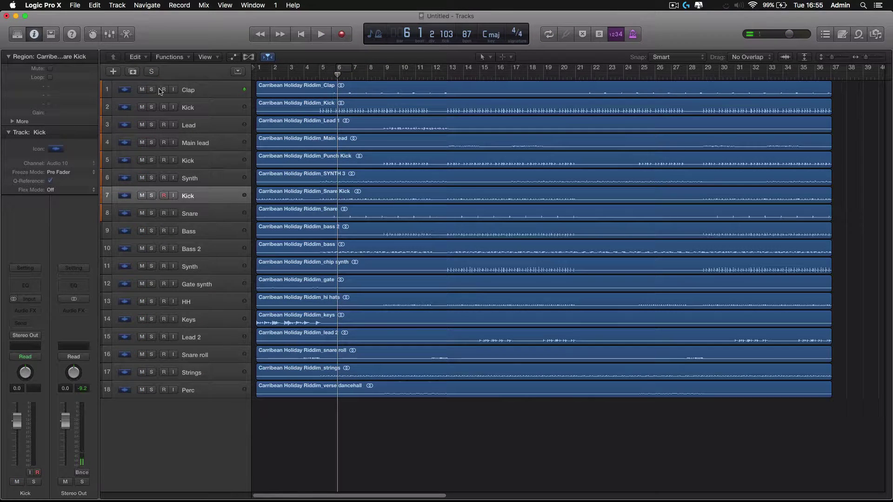
Step: Enter Clap as the first track's name and move the Kick track above it
{"action": "double_click", "coordinate": [188, 91]}
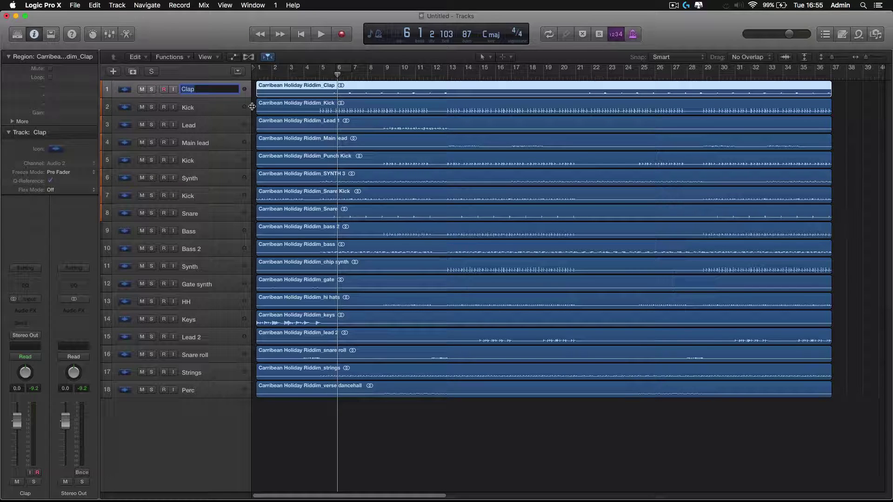
{"action": "type", "text": "La"}
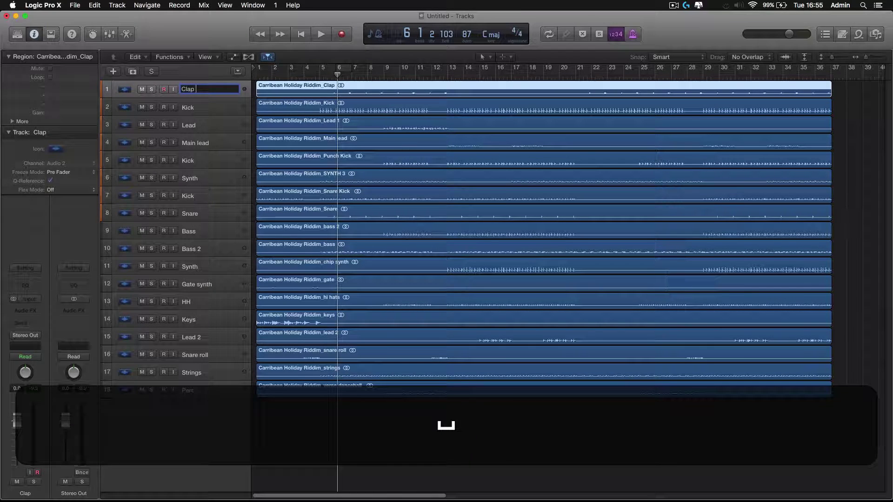
{"action": "key", "text": "Return"}
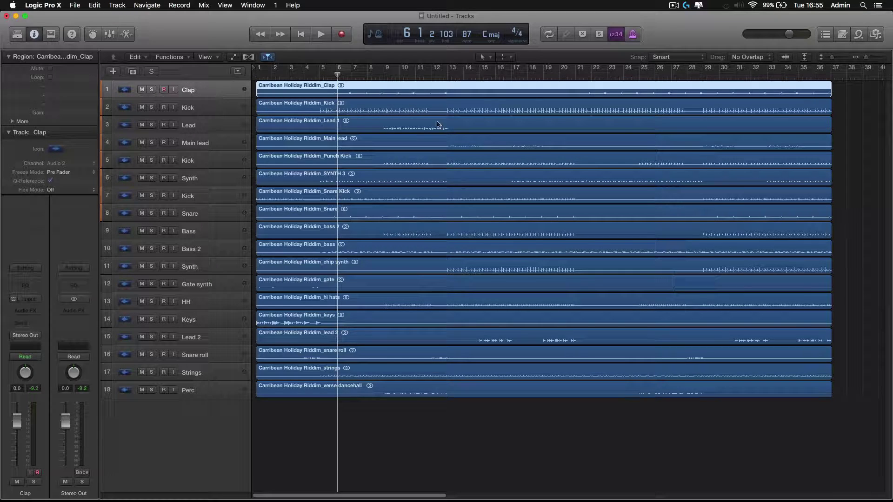
{"action": "left_click_drag", "start_coordinate": [222, 111], "coordinate": [224, 87]}
Step: Insert a stereo BPM Counter on the Kick track and measure the tempo while cycling from bar 7 to bar 10
{"action": "left_click_drag", "start_coordinate": [352, 68], "coordinate": [401, 84]}
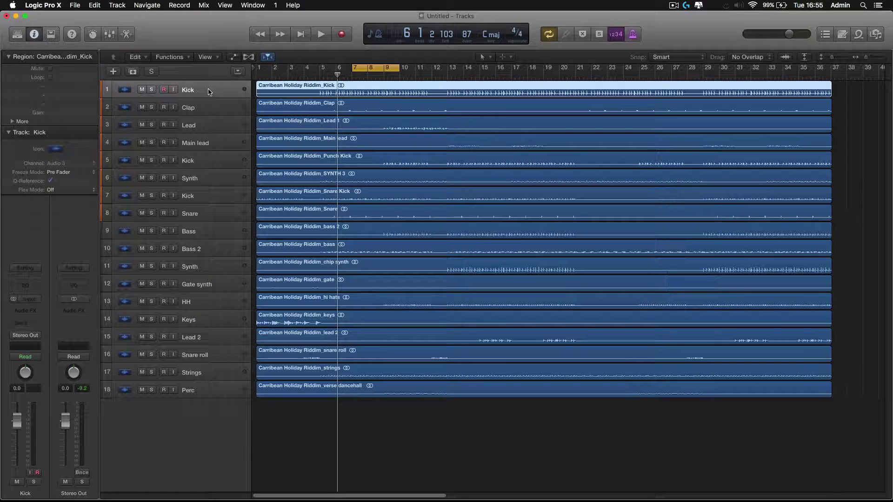
{"action": "left_click", "coordinate": [33, 311]}
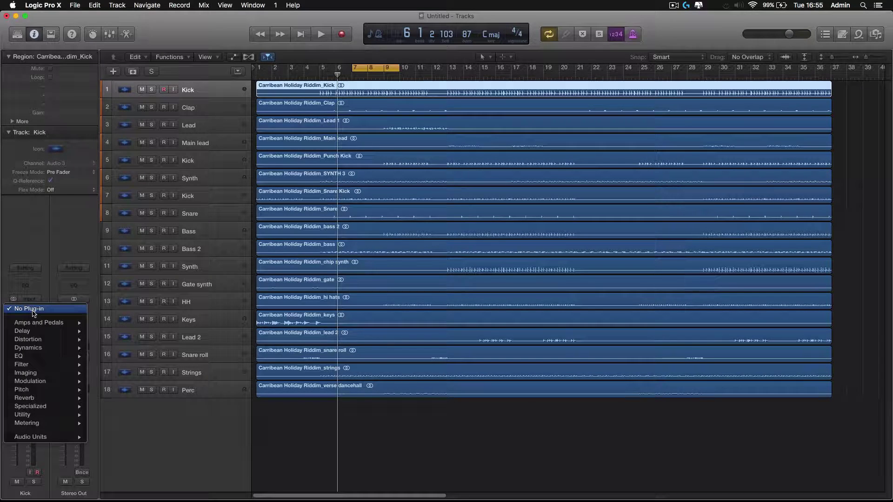
{"action": "mouse_move", "coordinate": [47, 423]}
{"action": "mouse_move", "coordinate": [135, 423]}
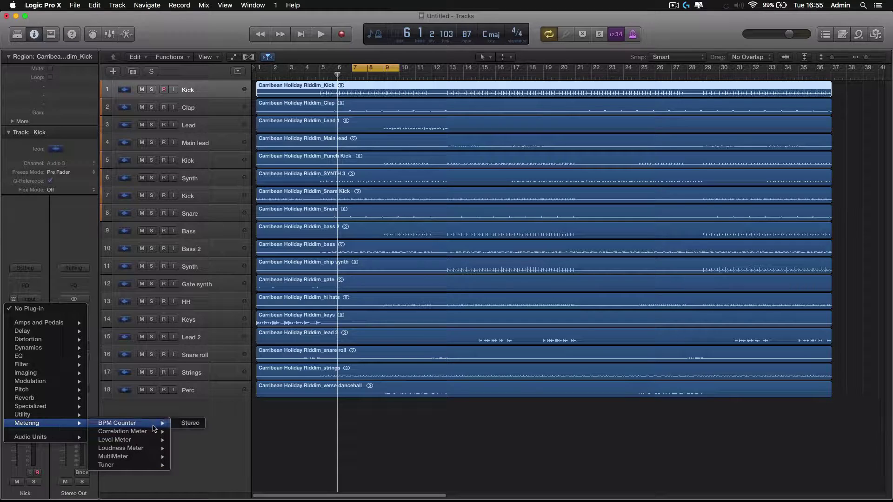
{"action": "left_click", "coordinate": [200, 423]}
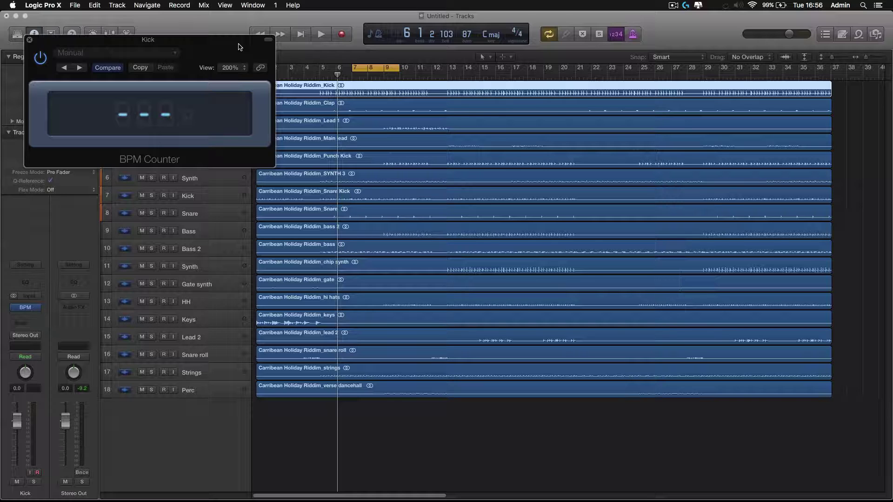
{"action": "key", "text": "space"}
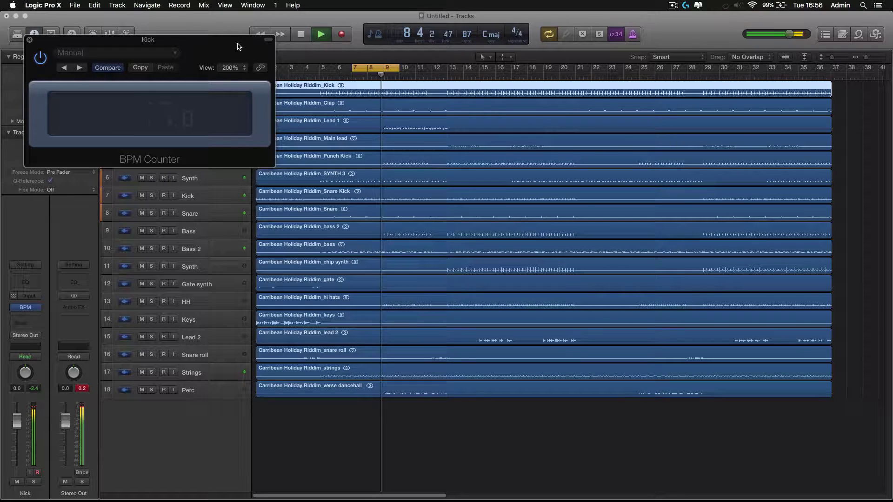
{"action": "key", "text": "space"}
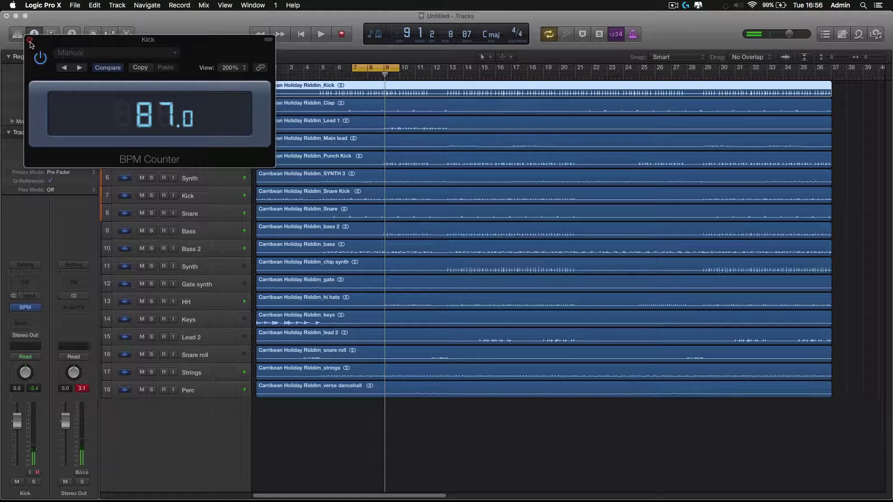
{"action": "left_click", "coordinate": [30, 41]}
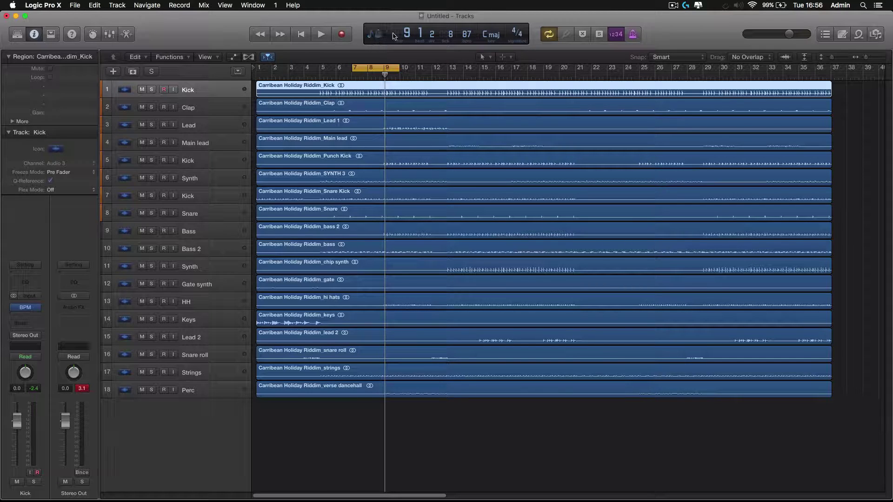
Step: Set the project tempo to 87 BPM
{"action": "double_click", "coordinate": [466, 35]}
{"action": "type", "text": "87"}
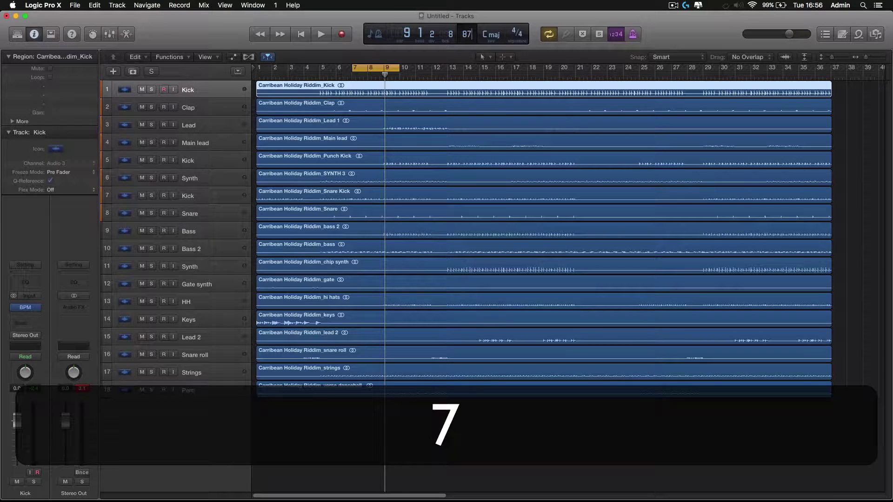
{"action": "key", "text": "Return"}
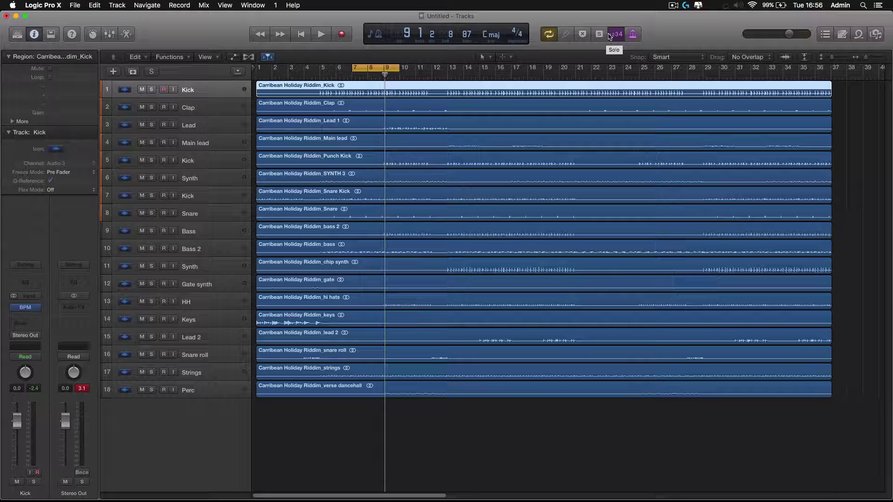
Step: Move the cycle range to run from bar 9 to bar 12 and turn cycle mode off
{"action": "left_click_drag", "start_coordinate": [366, 71], "coordinate": [399, 75]}
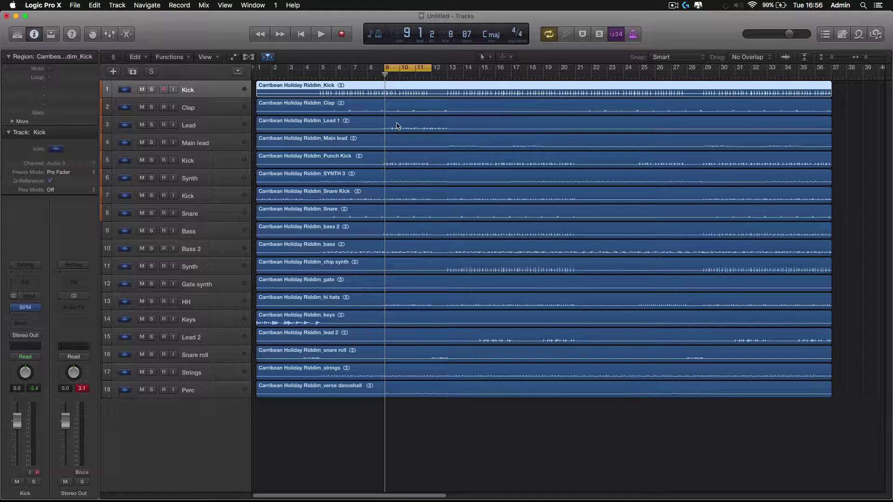
{"action": "key", "text": "c"}
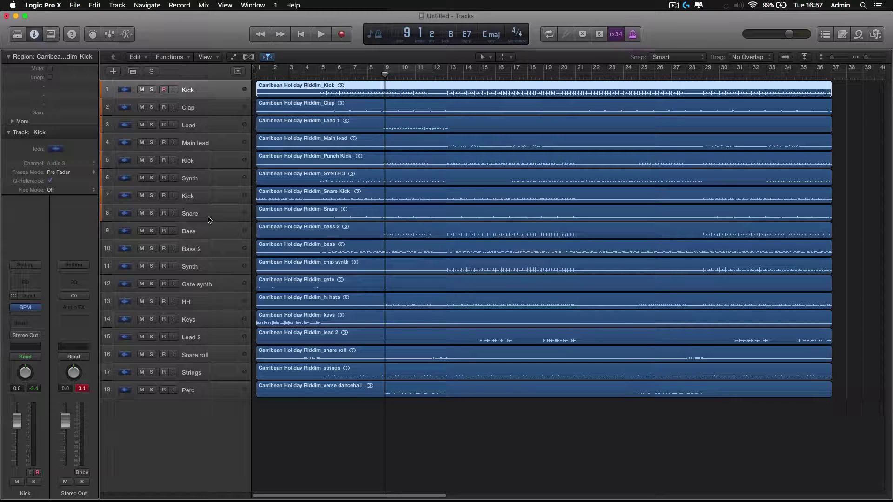
Step: Reorder the drum tracks at the start of the list as Kick, Punch Kick, Snare Kick, Snare, Snare roll, Clap, HH, Perc
{"action": "left_click_drag", "start_coordinate": [201, 208], "coordinate": [220, 105]}
{"action": "left_click_drag", "start_coordinate": [221, 173], "coordinate": [224, 106]}
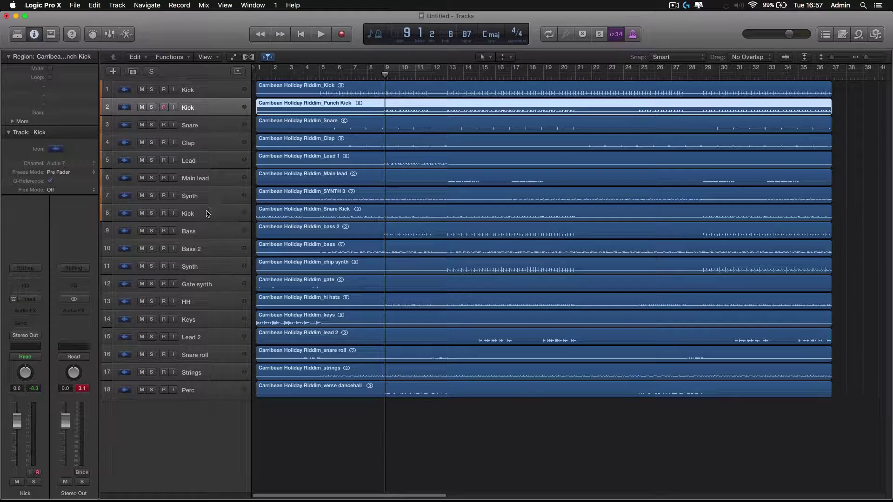
{"action": "left_click_drag", "start_coordinate": [216, 221], "coordinate": [223, 128]}
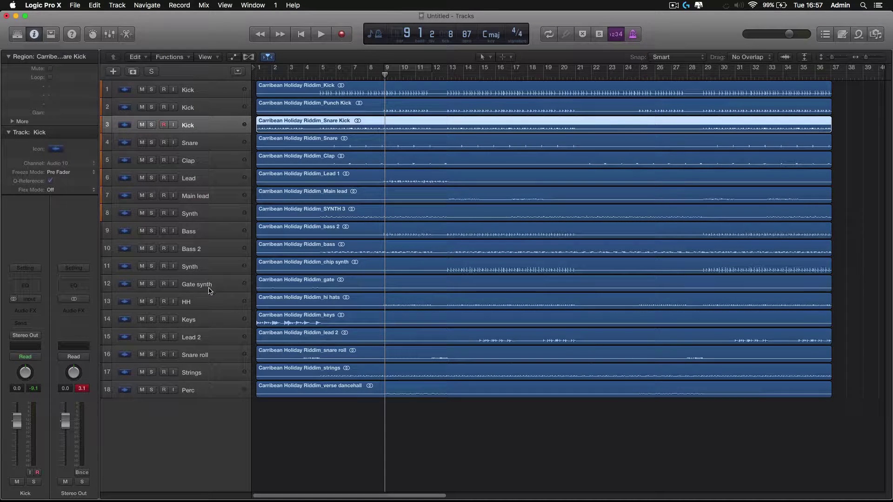
{"action": "left_click_drag", "start_coordinate": [205, 300], "coordinate": [230, 176]}
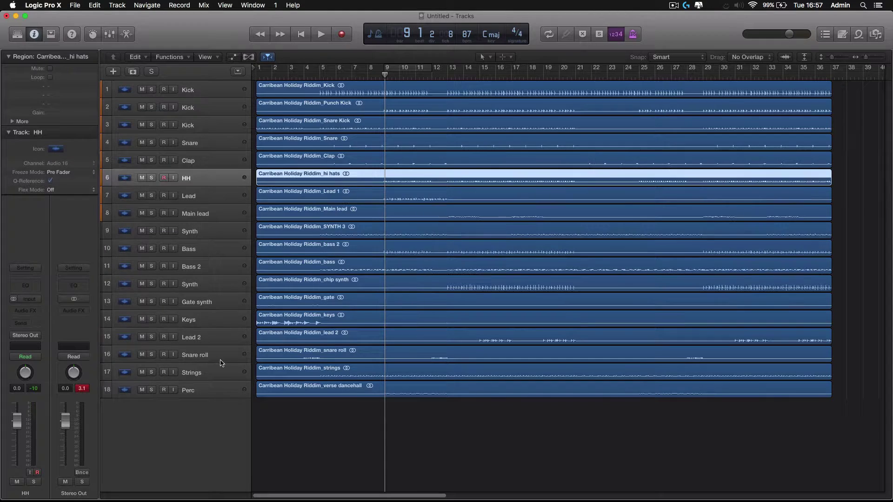
{"action": "left_click_drag", "start_coordinate": [208, 356], "coordinate": [215, 194]}
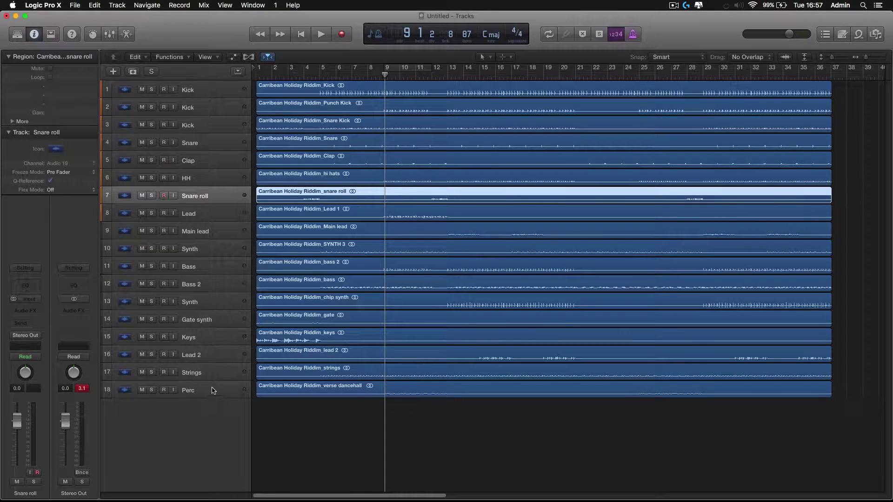
{"action": "left_click_drag", "start_coordinate": [212, 390], "coordinate": [209, 213]}
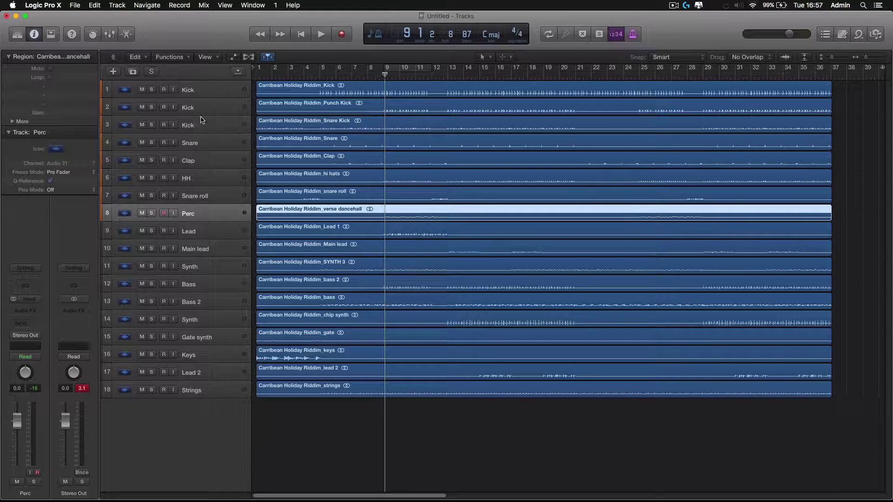
{"action": "left_click", "coordinate": [204, 197]}
{"action": "left_click_drag", "start_coordinate": [204, 197], "coordinate": [205, 161]}
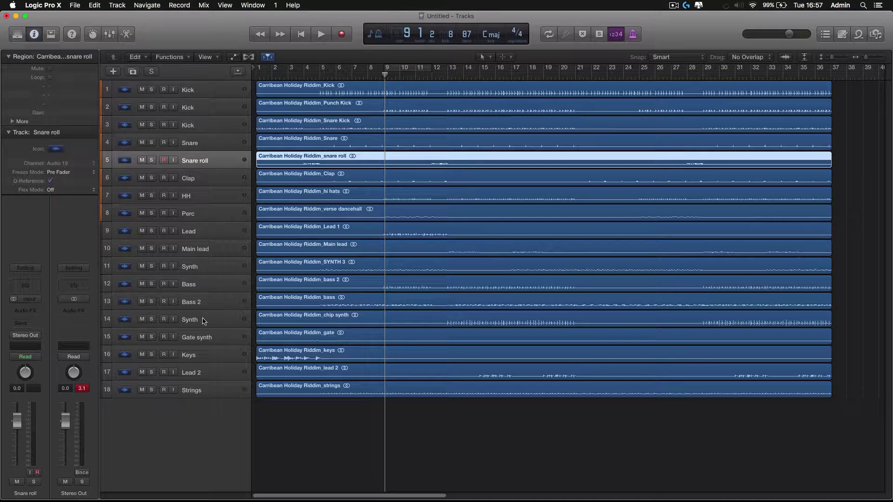
Step: Move the chip synth, Gate synth, Keys, Lead 2 and Strings tracks above Bass and Bass 2, in that order
{"action": "left_click_drag", "start_coordinate": [203, 321], "coordinate": [214, 282]}
{"action": "left_click", "coordinate": [207, 337]}
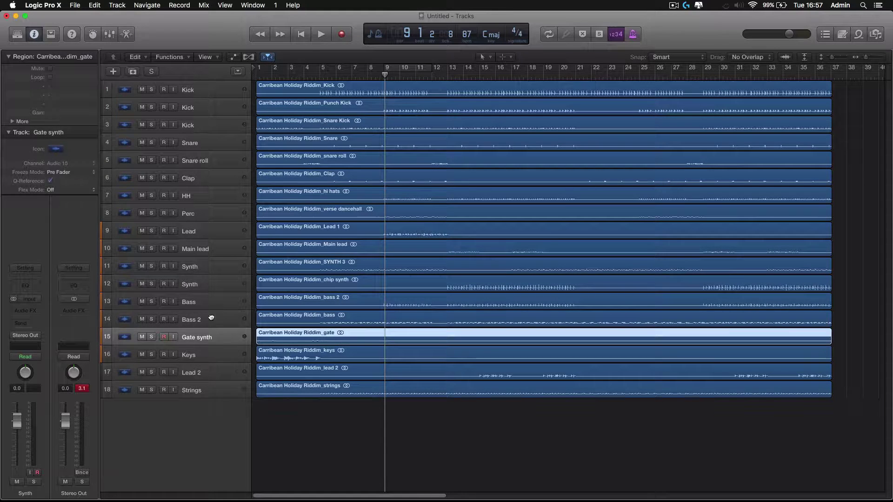
{"action": "left_click_drag", "start_coordinate": [211, 318], "coordinate": [215, 297]}
{"action": "left_click_drag", "start_coordinate": [214, 352], "coordinate": [215, 319]}
{"action": "left_click_drag", "start_coordinate": [223, 375], "coordinate": [226, 335]}
{"action": "left_click_drag", "start_coordinate": [201, 393], "coordinate": [215, 354]}
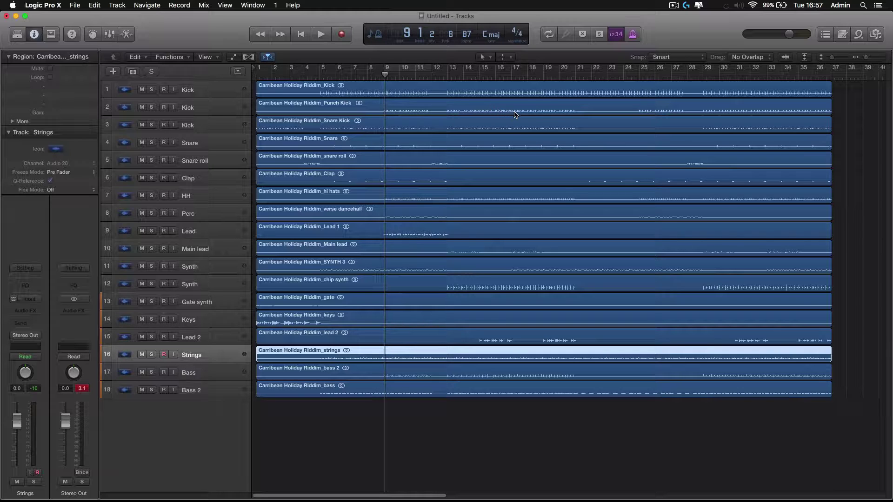
Step: Show the mixer, review the drum, melodic and bass channels as separate groups, and hide the mixer again
{"action": "key", "text": "x"}
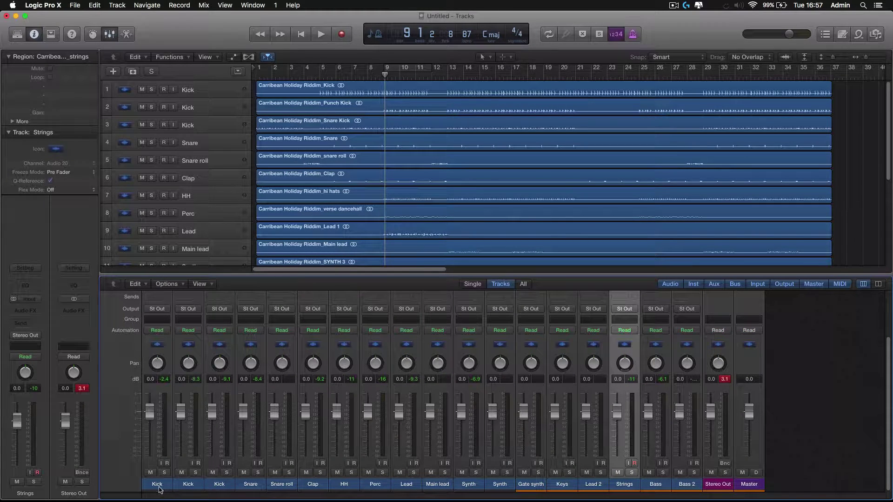
{"action": "left_click_drag", "start_coordinate": [159, 486], "coordinate": [340, 487]}
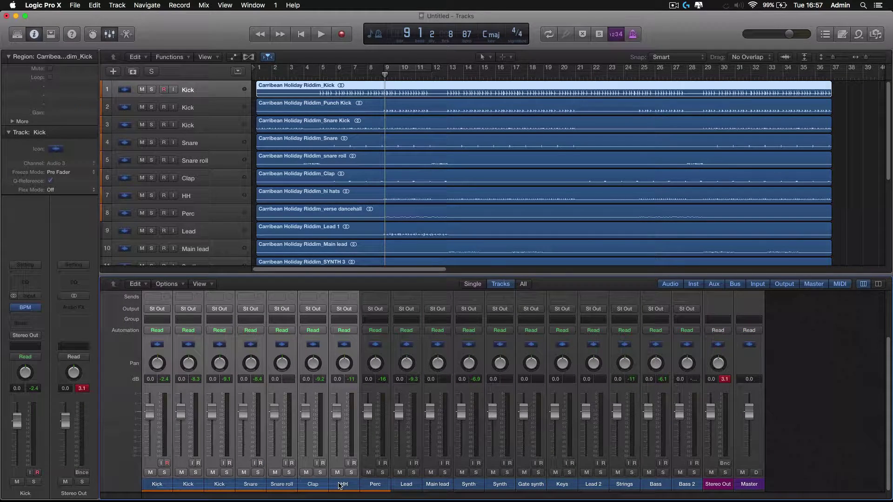
{"action": "left_click", "coordinate": [410, 488]}
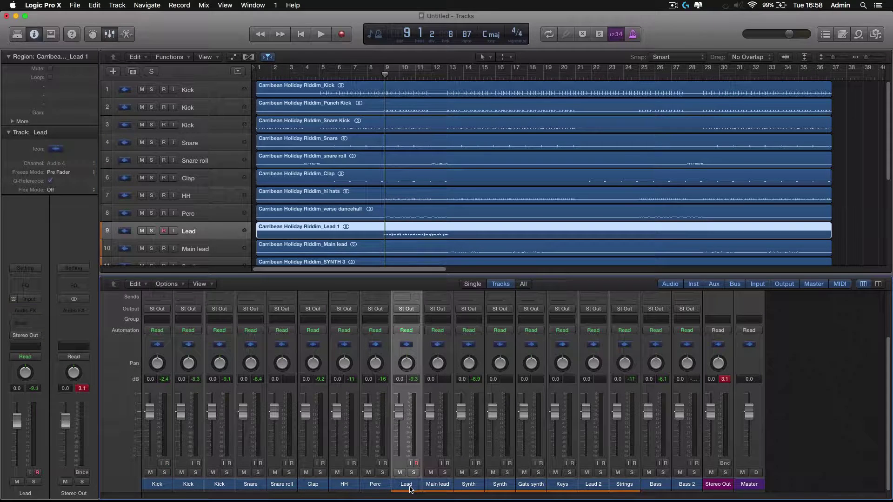
{"action": "left_click_drag", "start_coordinate": [454, 488], "coordinate": [691, 487]}
{"action": "left_click", "coordinate": [828, 465]}
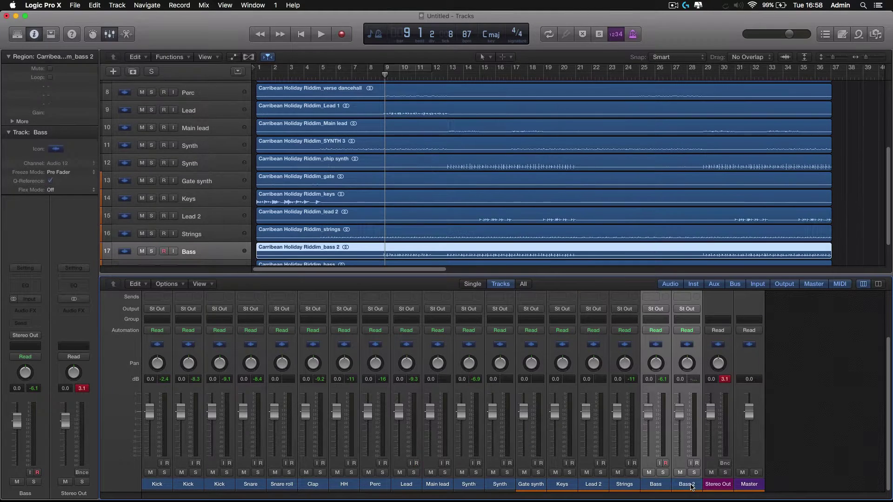
{"action": "left_click", "coordinate": [786, 432]}
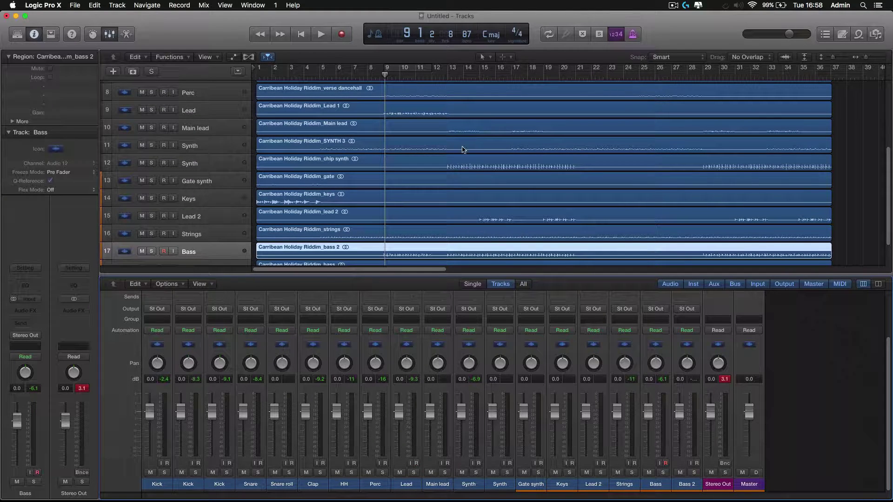
{"action": "key", "text": "x"}
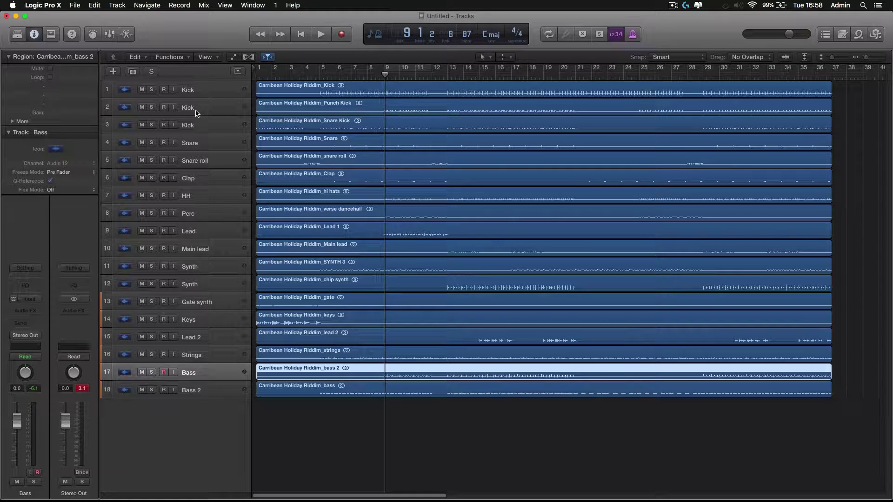
Step: Give each of the three Kick tracks the silver kick drum icon from the Drums category
{"action": "left_click", "coordinate": [213, 87]}
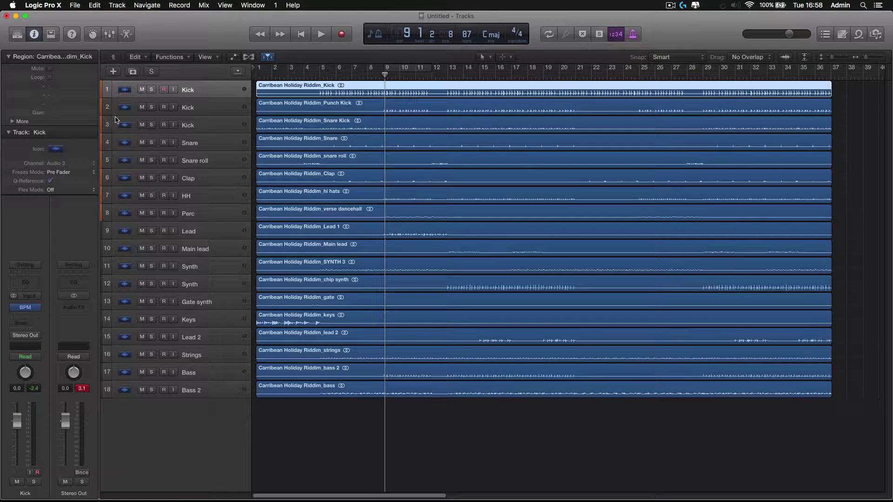
{"action": "right_click", "coordinate": [125, 90]}
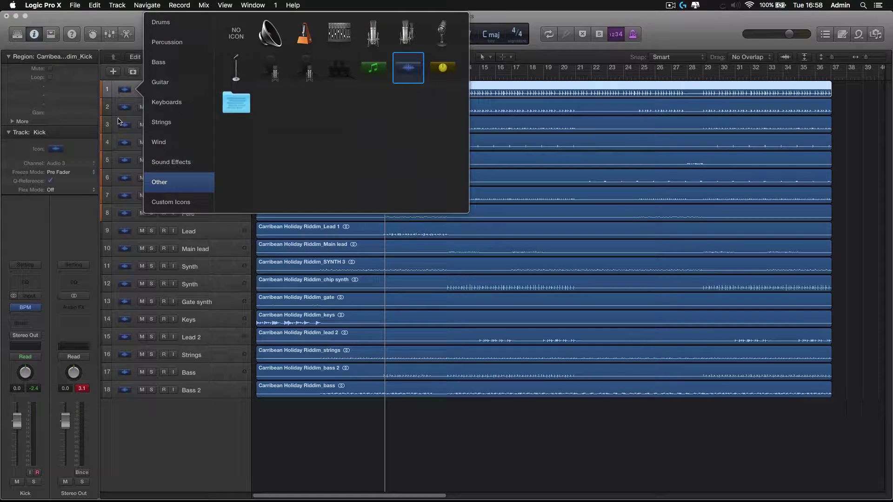
{"action": "left_click", "coordinate": [169, 25]}
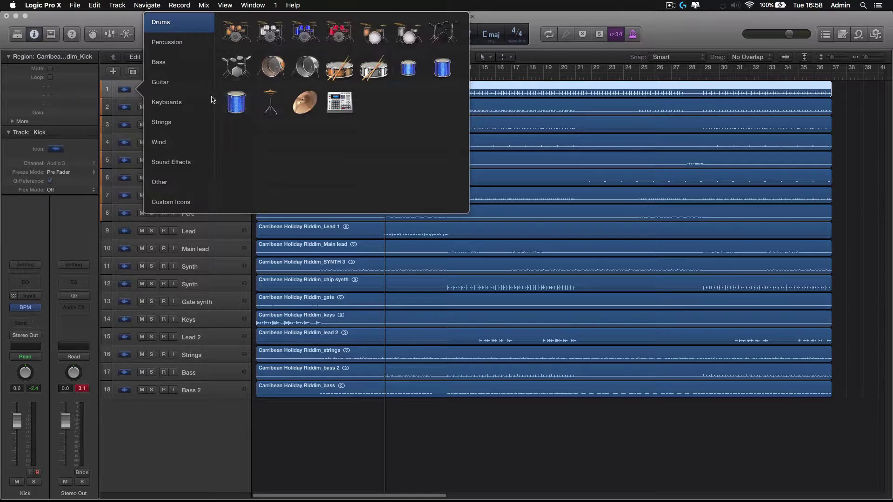
{"action": "left_click", "coordinate": [303, 70]}
{"action": "right_click", "coordinate": [125, 109]}
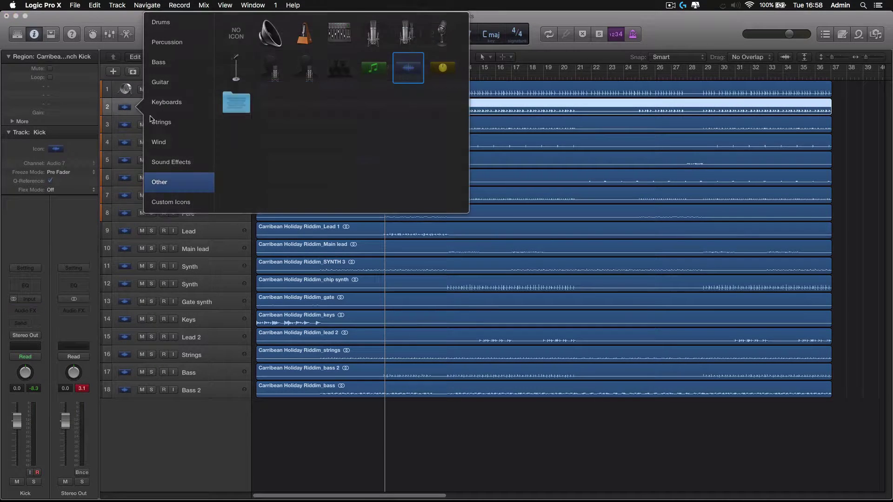
{"action": "left_click", "coordinate": [160, 22]}
{"action": "left_click", "coordinate": [303, 70]}
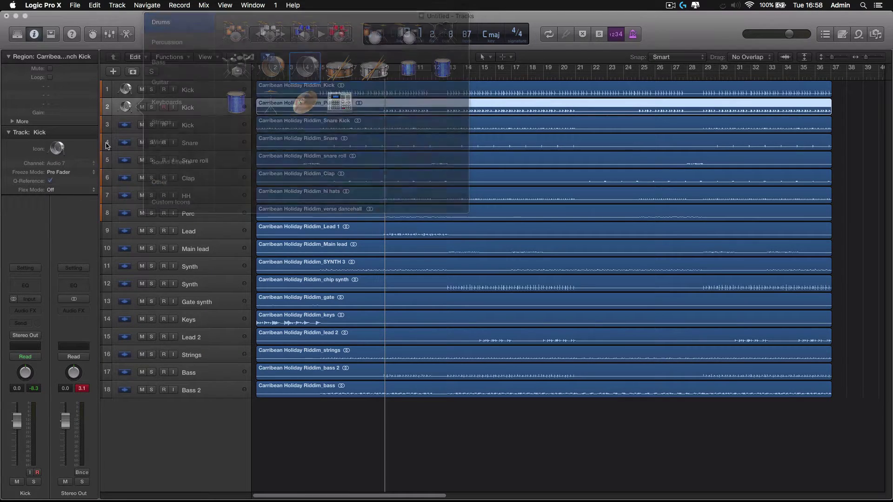
{"action": "right_click", "coordinate": [125, 124]}
{"action": "left_click", "coordinate": [162, 35]}
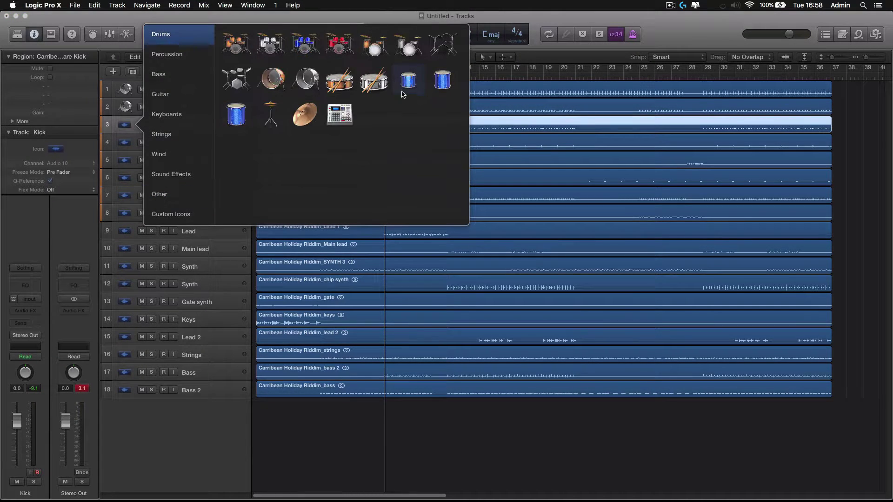
{"action": "left_click", "coordinate": [304, 77]}
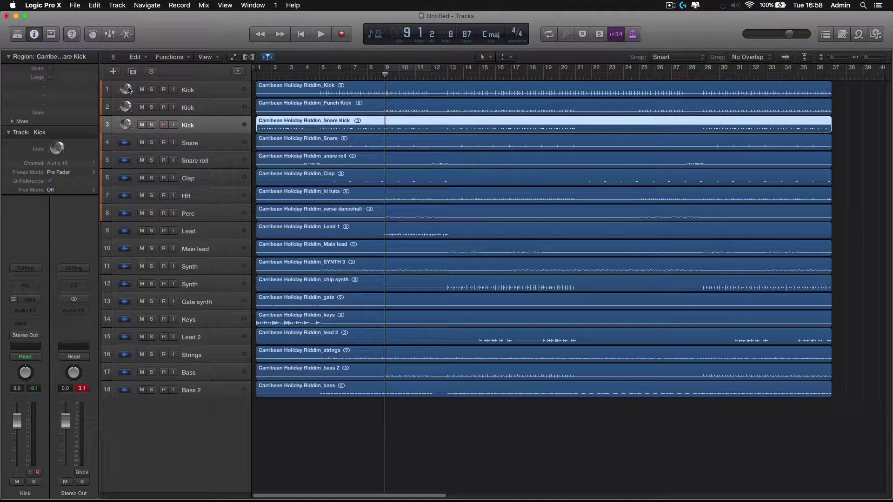
Step: Set the icons of the Snare and Snare roll tracks to the orange snare drum with sticks from the Drums category
{"action": "right_click", "coordinate": [125, 142]}
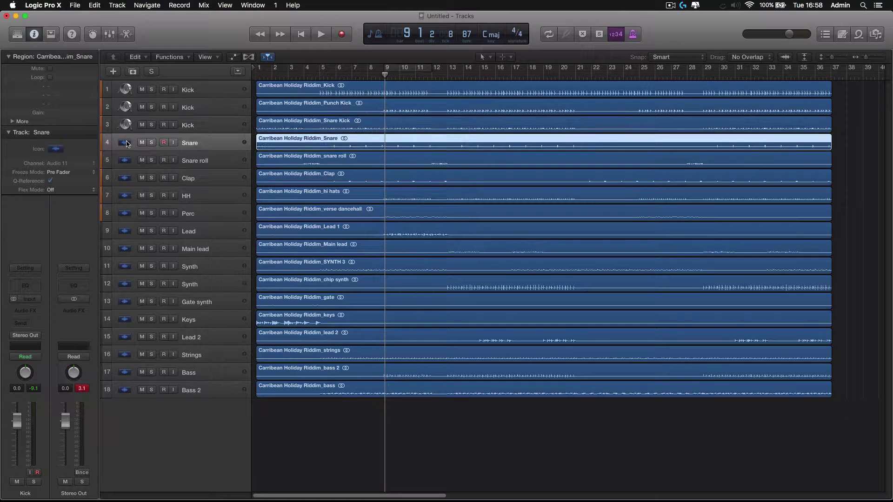
{"action": "left_click", "coordinate": [160, 52]}
{"action": "left_click", "coordinate": [333, 111]}
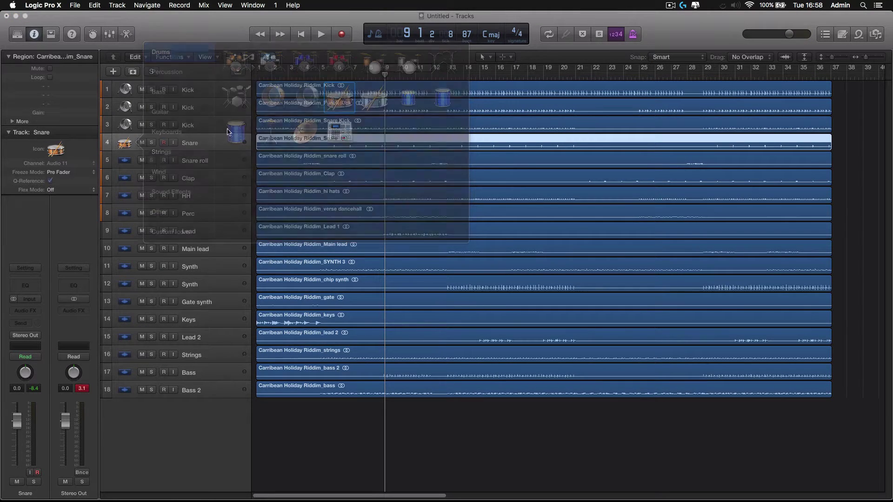
{"action": "right_click", "coordinate": [125, 160]}
{"action": "left_click", "coordinate": [189, 74]}
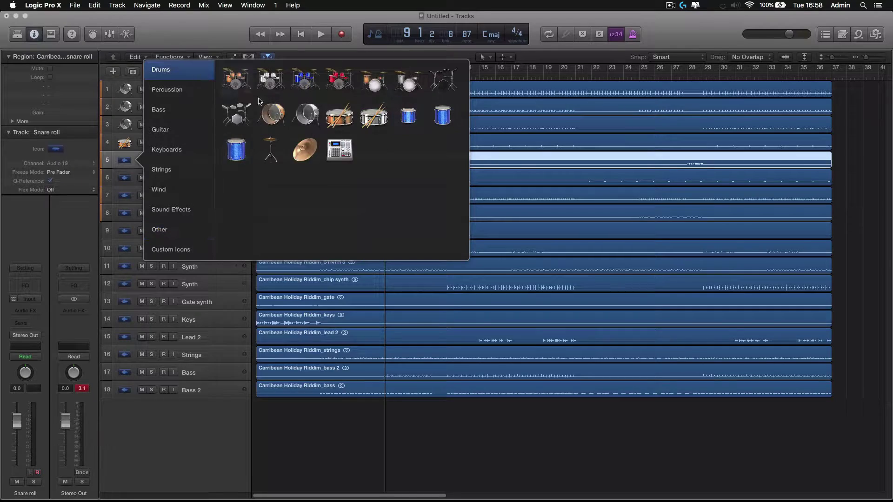
{"action": "left_click", "coordinate": [333, 110]}
Step: Give the Clap track the hand icon from Percussion and the HH track the hi-hat stand icon from Drums
{"action": "right_click", "coordinate": [126, 179]}
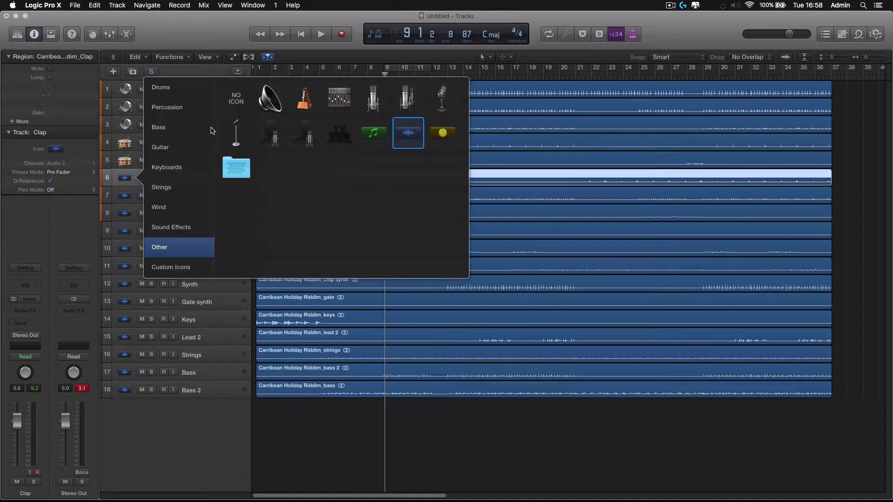
{"action": "left_click", "coordinate": [167, 107]}
{"action": "left_click", "coordinate": [370, 202]}
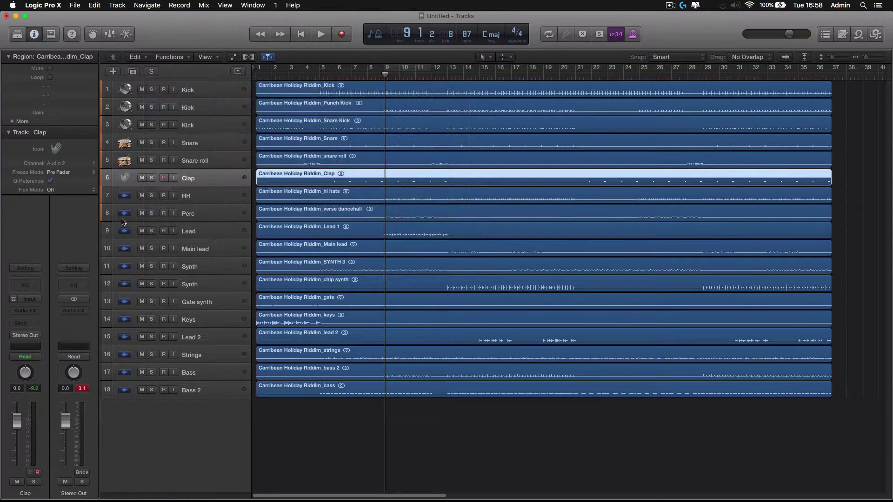
{"action": "left_click", "coordinate": [127, 197]}
{"action": "right_click", "coordinate": [129, 199]}
{"action": "left_click", "coordinate": [158, 106]}
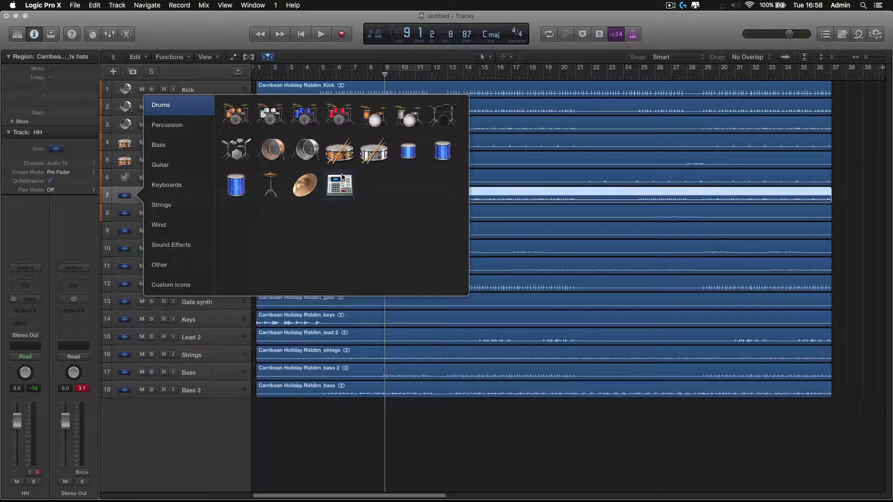
{"action": "left_click", "coordinate": [270, 183]}
Step: Set the Perc track's icon to the first one in the Percussion category
{"action": "right_click", "coordinate": [124, 213]}
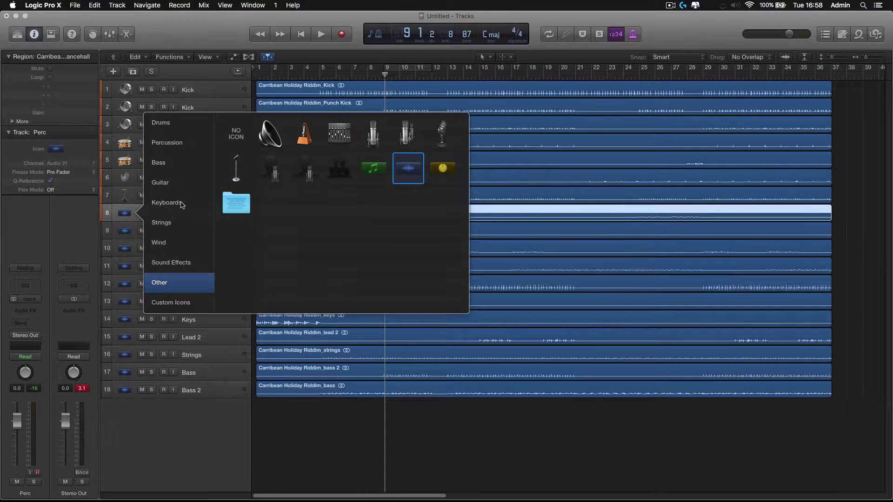
{"action": "left_click", "coordinate": [180, 142]}
{"action": "left_click", "coordinate": [237, 135]}
Step: Give the Lead track the accordion icon and the Main lead track a keyboard-on-stand icon, both from the Keyboards category
{"action": "left_click", "coordinate": [125, 231]}
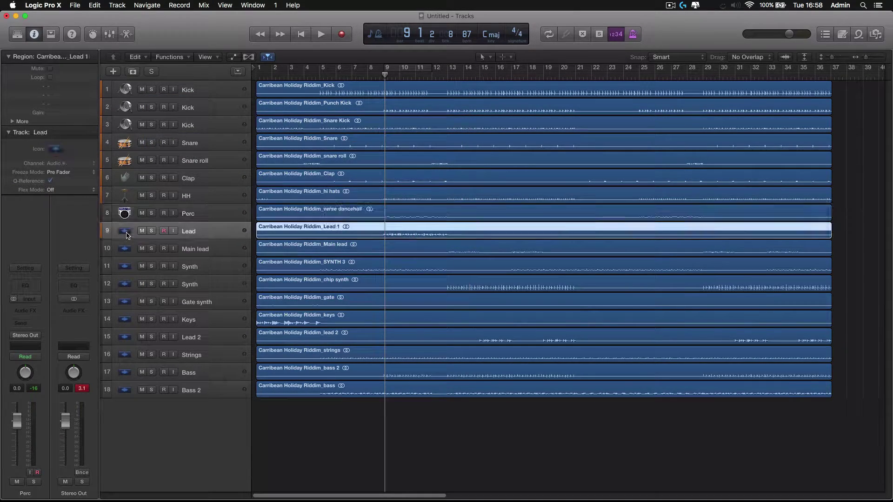
{"action": "right_click", "coordinate": [125, 231]}
{"action": "left_click", "coordinate": [186, 221]}
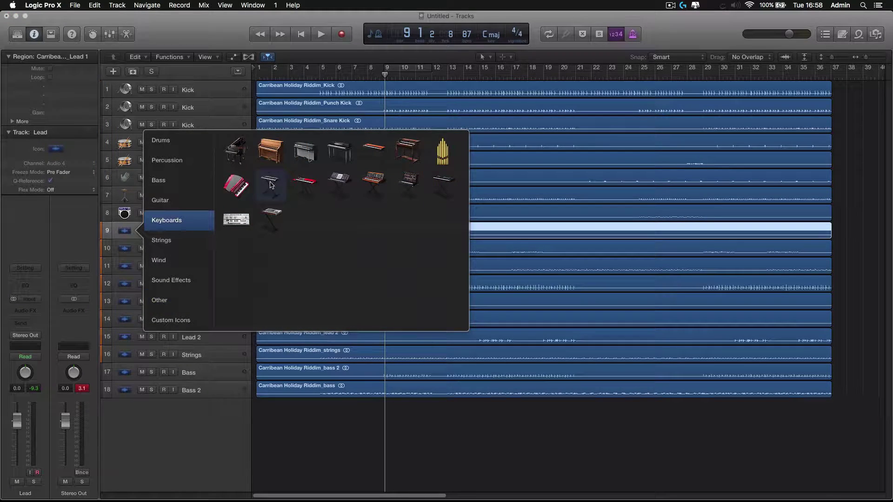
{"action": "left_click", "coordinate": [237, 184]}
{"action": "left_click", "coordinate": [125, 249]}
{"action": "right_click", "coordinate": [125, 249]}
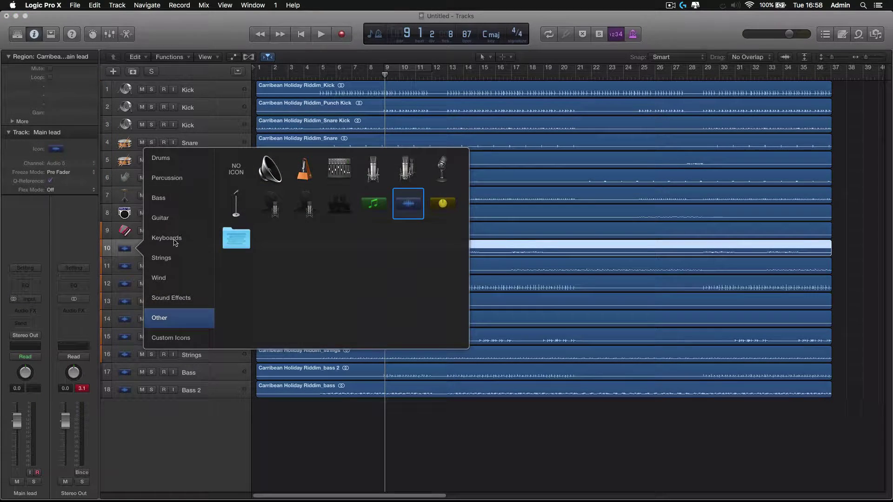
{"action": "left_click", "coordinate": [175, 242]}
{"action": "left_click", "coordinate": [270, 235]}
Step: Set Keyboards icons for the two Synth tracks: the workstation with a display for SYNTH 3 and the orange synthesizer for chip synth
{"action": "left_click", "coordinate": [124, 266]}
{"action": "right_click", "coordinate": [124, 266]}
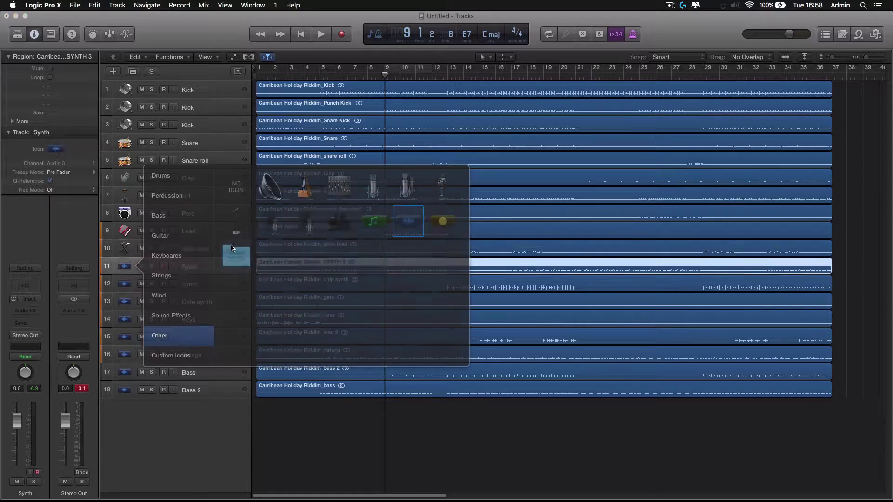
{"action": "left_click", "coordinate": [158, 199]}
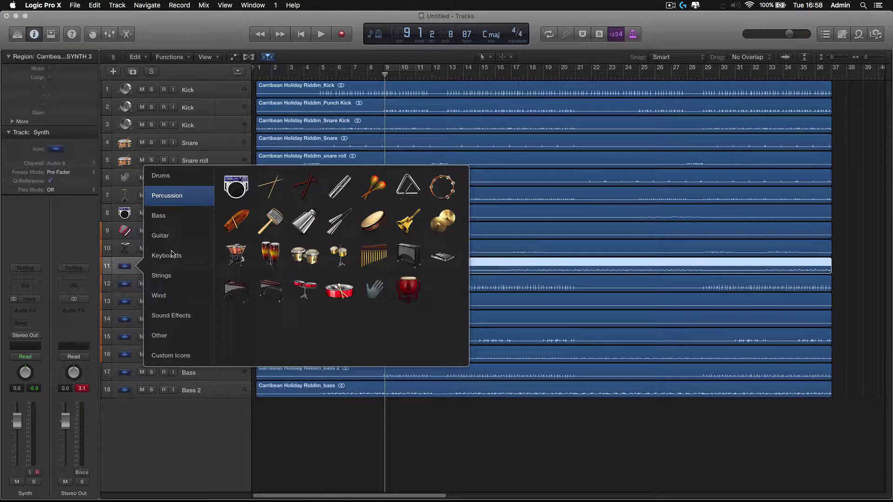
{"action": "left_click", "coordinate": [175, 260]}
{"action": "left_click", "coordinate": [334, 219]}
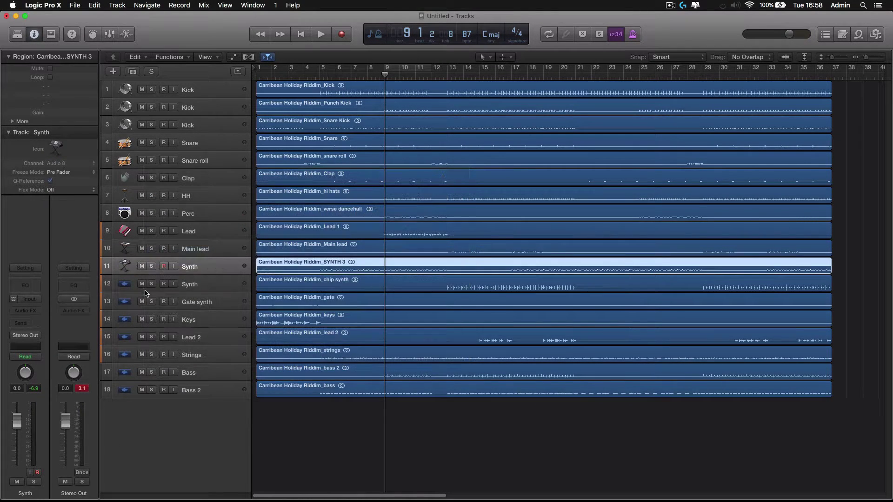
{"action": "left_click", "coordinate": [125, 283]}
{"action": "right_click", "coordinate": [124, 284]}
{"action": "left_click", "coordinate": [181, 272]}
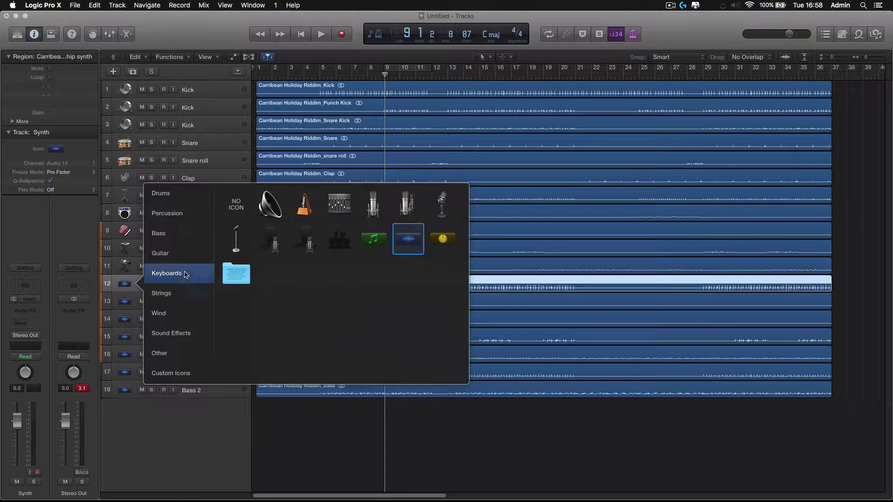
{"action": "left_click", "coordinate": [374, 239]}
Step: Give the Gate synth track the dark analog synthesizer icon and the Keys track the grand piano icon from the Keyboards category
{"action": "left_click", "coordinate": [125, 301]}
{"action": "right_click", "coordinate": [124, 301]}
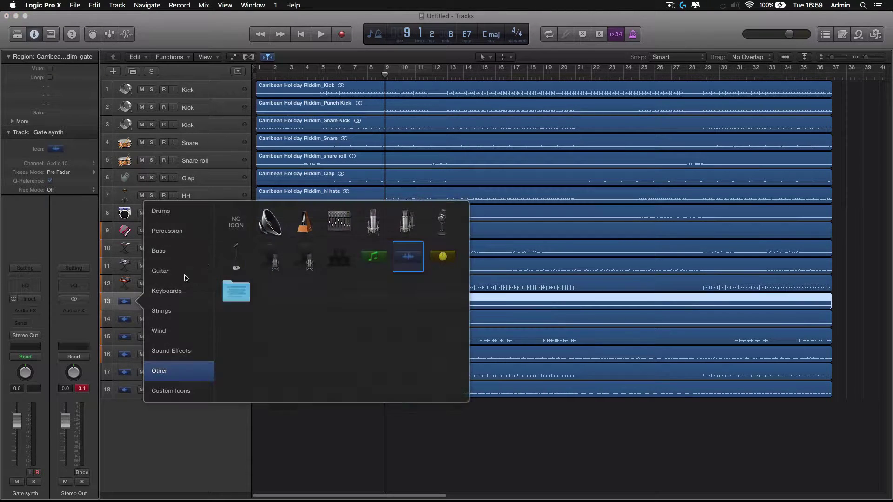
{"action": "left_click", "coordinate": [212, 293]}
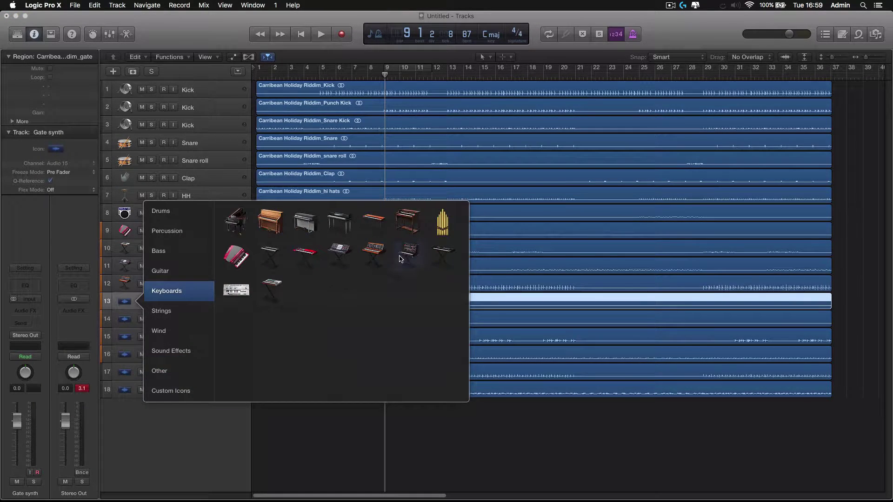
{"action": "left_click", "coordinate": [401, 258]}
{"action": "right_click", "coordinate": [129, 319]}
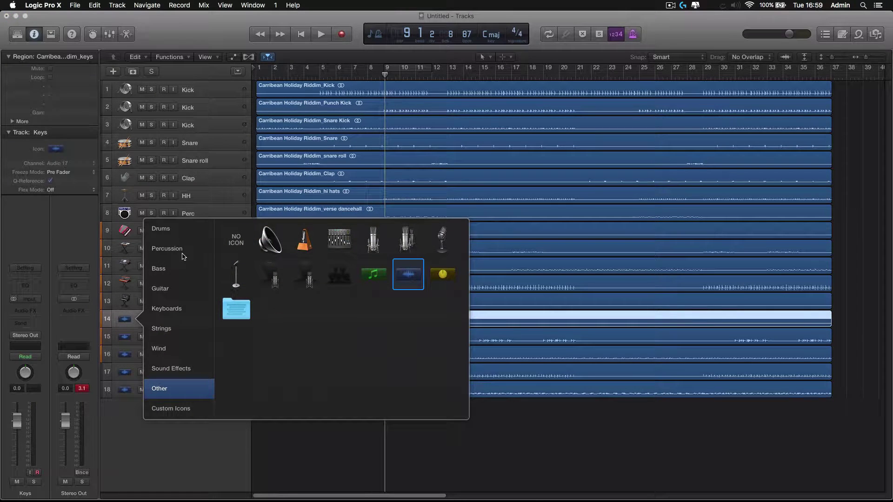
{"action": "left_click", "coordinate": [190, 315]}
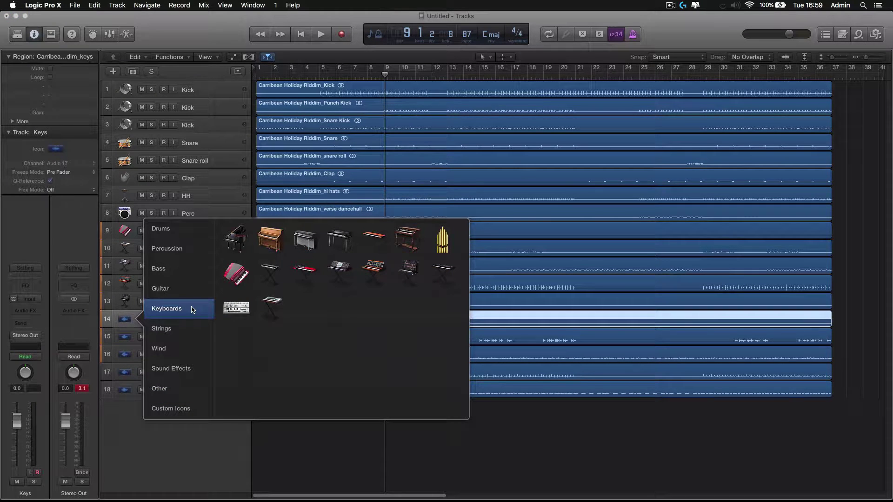
{"action": "left_click", "coordinate": [236, 239]}
Step: Set the Lead 2 track's icon to the red keyboard on a stand and the Strings track's icon to a viola from the Strings category
{"action": "right_click", "coordinate": [125, 336]}
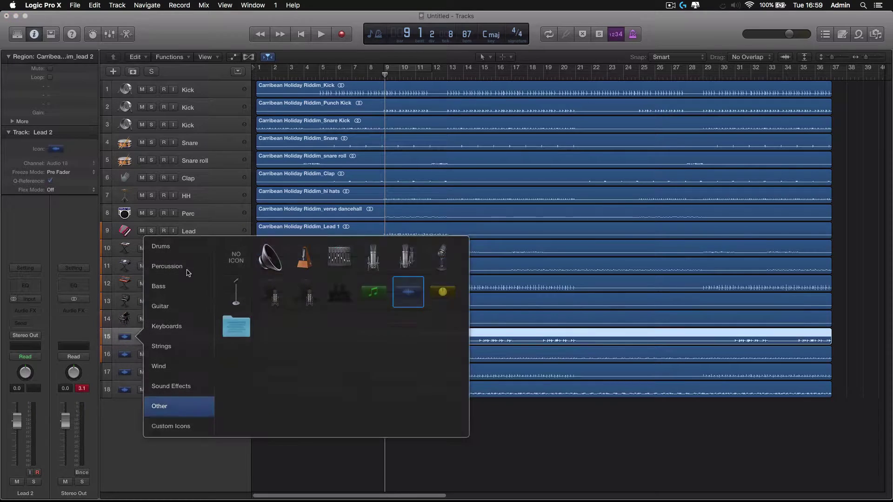
{"action": "left_click", "coordinate": [166, 326]}
{"action": "left_click", "coordinate": [305, 289]}
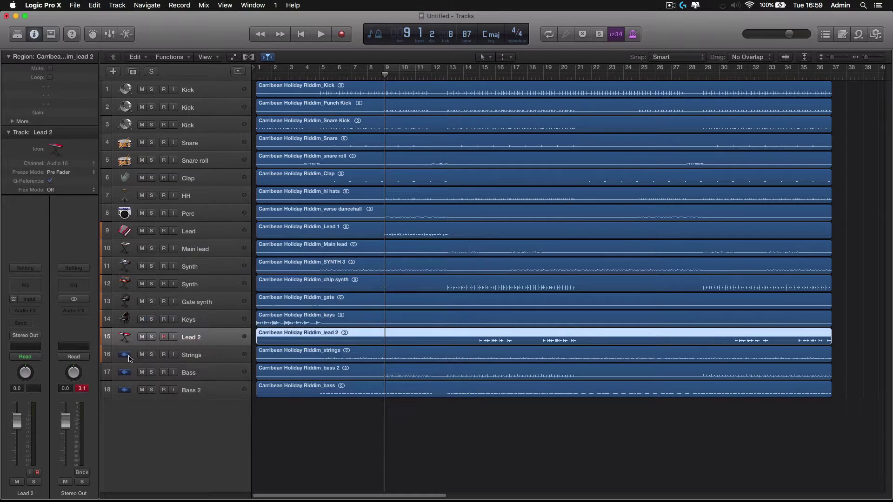
{"action": "left_click", "coordinate": [117, 357]}
{"action": "right_click", "coordinate": [124, 355]}
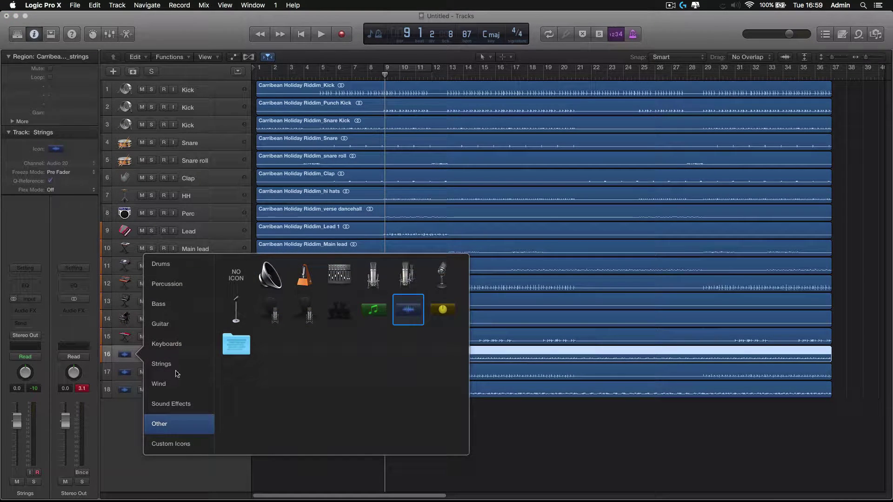
{"action": "left_click", "coordinate": [164, 365]}
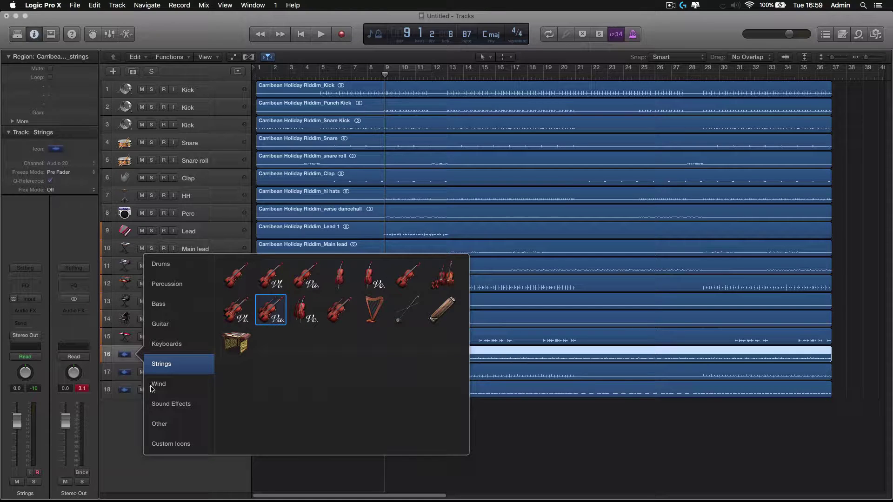
Step: Give the Strings track the viola icon from the Strings category and the Bass track the upright bass icon from the Bass category
{"action": "left_click", "coordinate": [270, 309]}
{"action": "left_click", "coordinate": [138, 373]}
{"action": "right_click", "coordinate": [137, 372]}
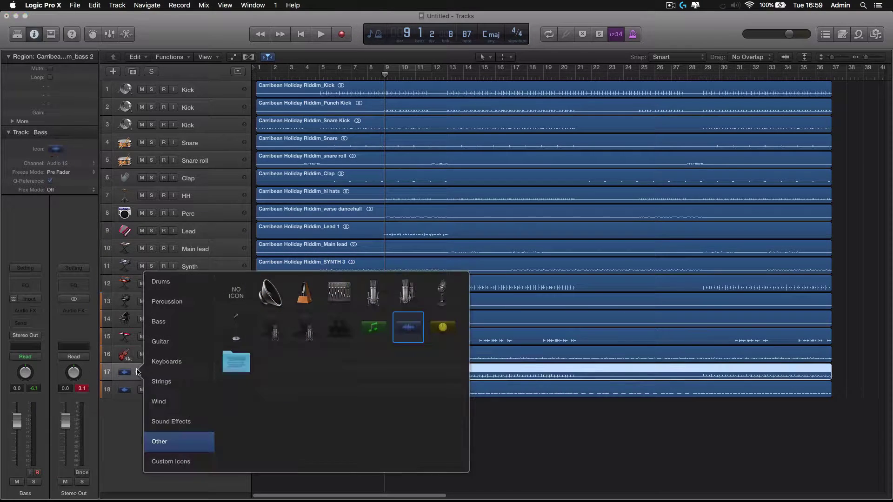
{"action": "left_click", "coordinate": [158, 322]}
{"action": "left_click", "coordinate": [236, 293]}
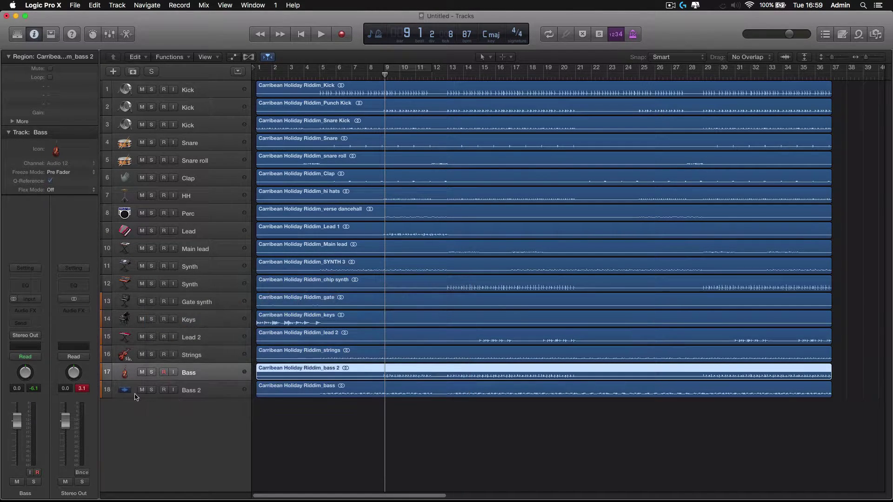
Step: Set the Bass 2 track's icon to the sunburst electric bass guitar from the Bass category
{"action": "left_click", "coordinate": [126, 391]}
{"action": "right_click", "coordinate": [126, 390]}
{"action": "left_click", "coordinate": [179, 339]}
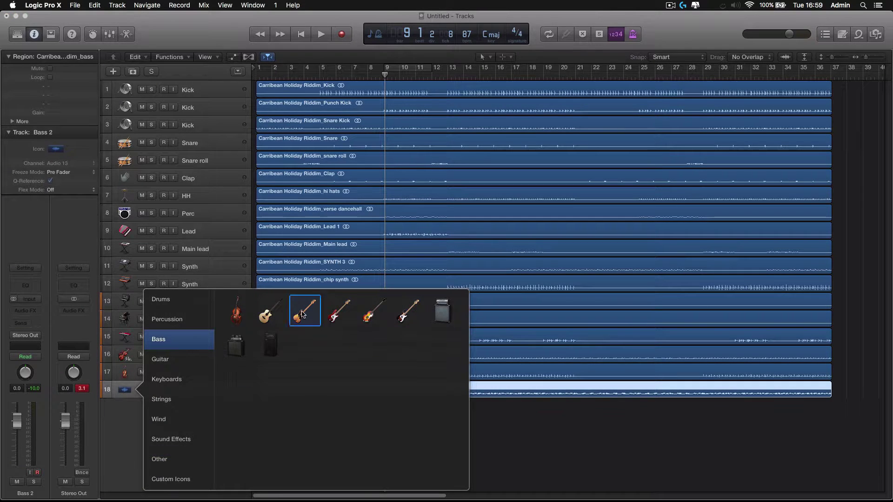
{"action": "left_click", "coordinate": [302, 314]}
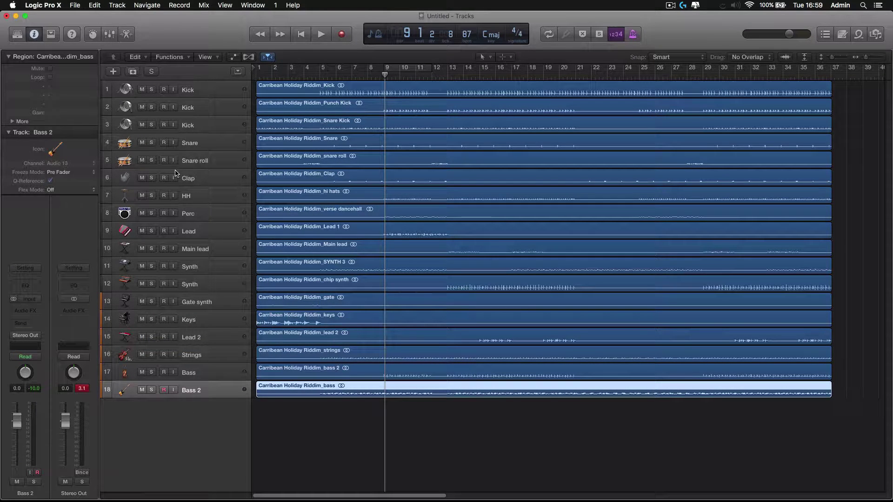
Step: Fit all 18 tracks vertically in the Tracks area and look over the named channel strips and icons in the mixer
{"action": "left_click_drag", "start_coordinate": [832, 60], "coordinate": [836, 60]}
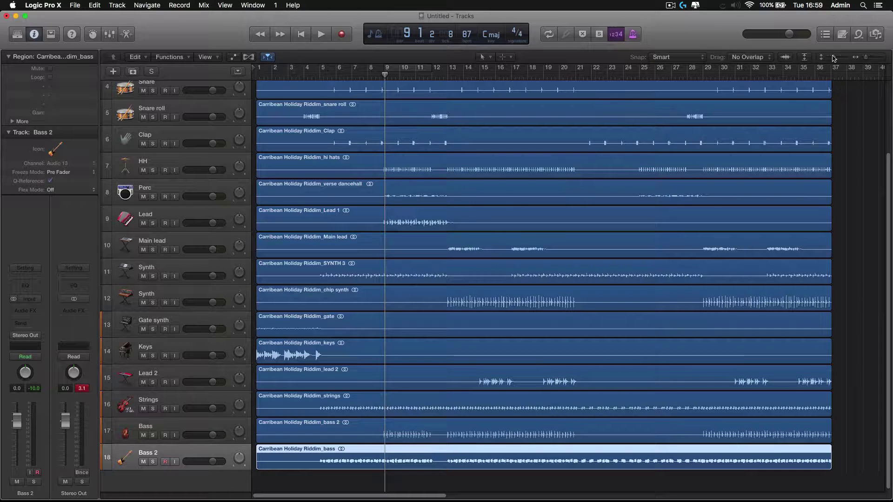
{"action": "left_click_drag", "start_coordinate": [836, 60], "coordinate": [832, 60]}
{"action": "key", "text": "x"}
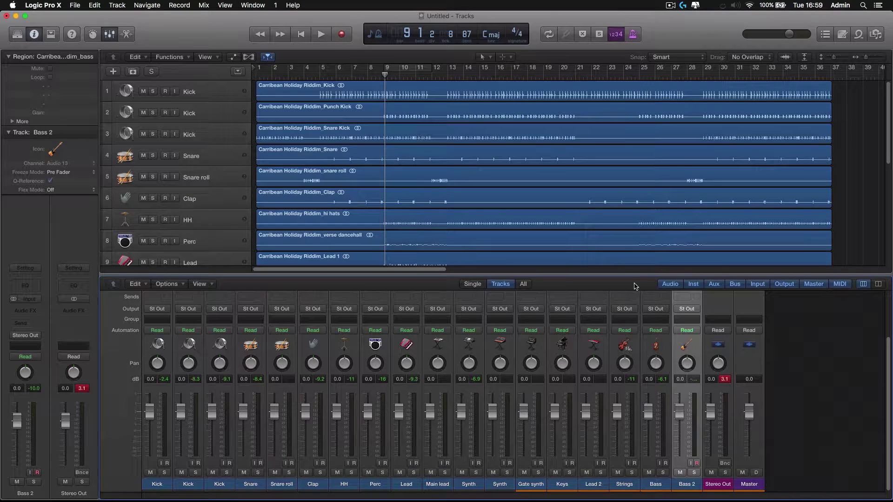
{"action": "key", "text": "x"}
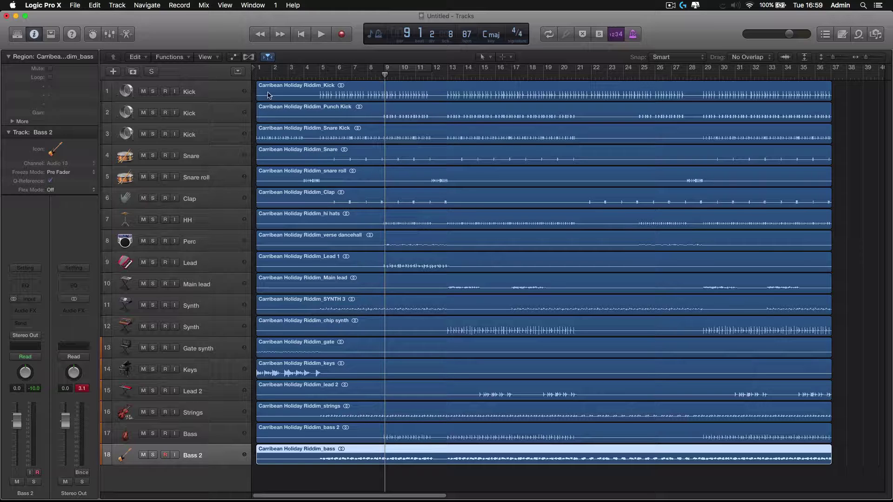
Step: Color the eight drum and percussion regions, from Kick through verse dancehall, bright yellow
{"action": "left_click_drag", "start_coordinate": [849, 92], "coordinate": [491, 248]}
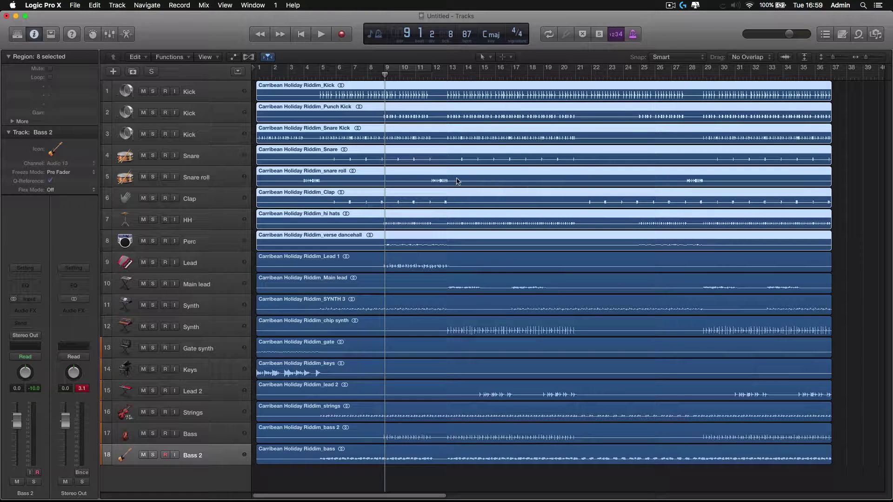
{"action": "right_click", "coordinate": [397, 97]}
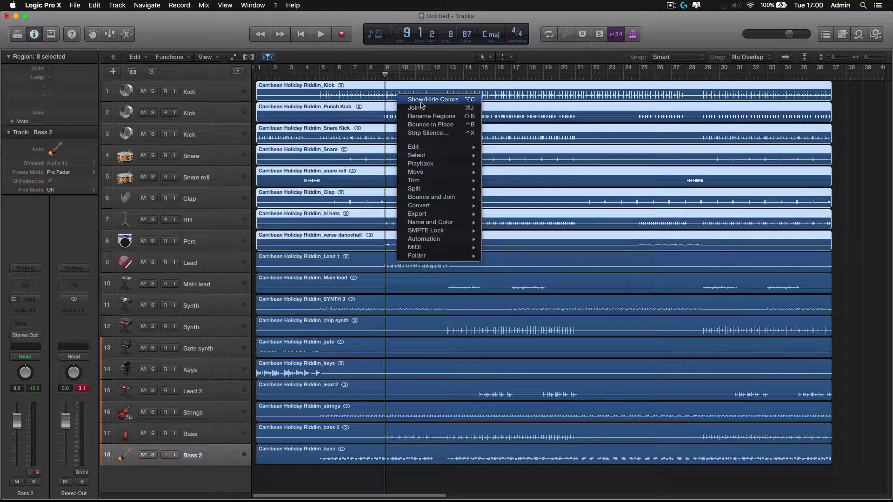
{"action": "left_click", "coordinate": [418, 101]}
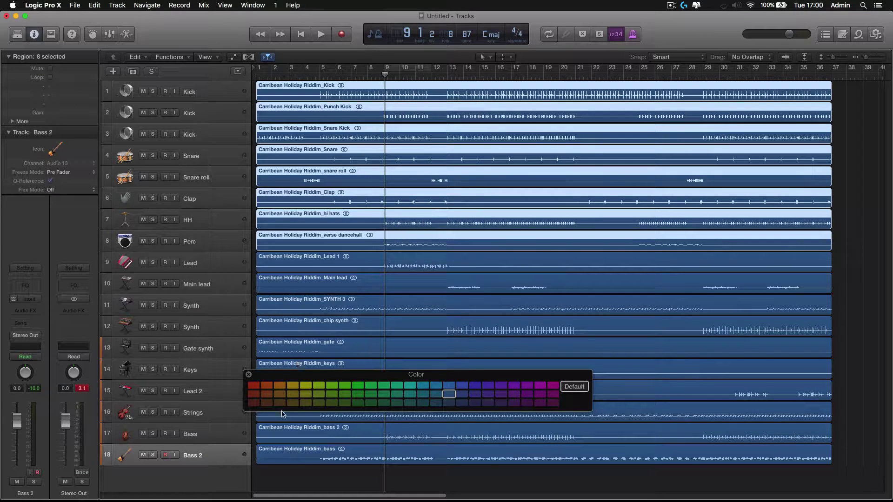
{"action": "left_click", "coordinate": [305, 385]}
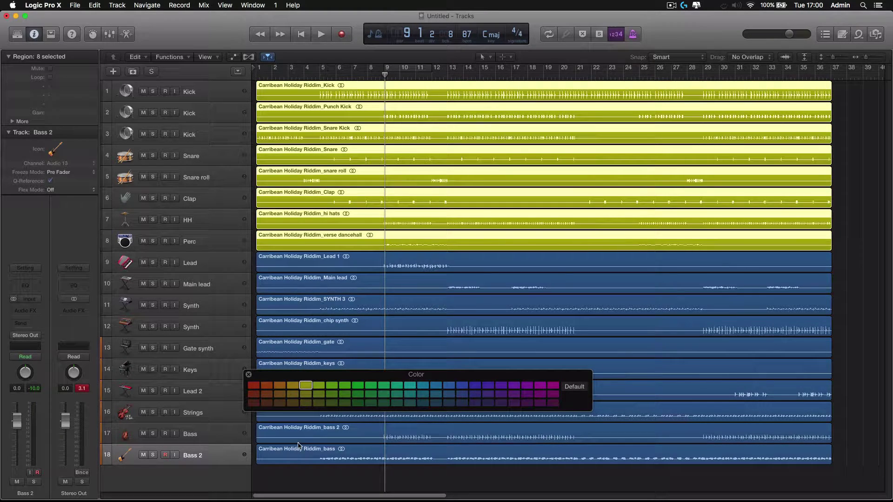
{"action": "left_click", "coordinate": [248, 374]}
Step: Color the eight melodic regions, from Lead 1 through strings, bright magenta
{"action": "left_click_drag", "start_coordinate": [847, 263], "coordinate": [264, 411]}
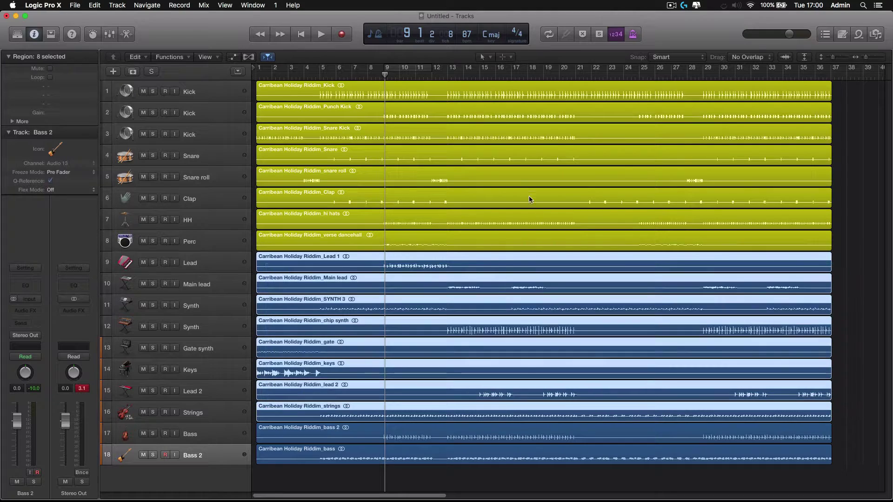
{"action": "right_click", "coordinate": [488, 272]}
{"action": "left_click", "coordinate": [523, 275]}
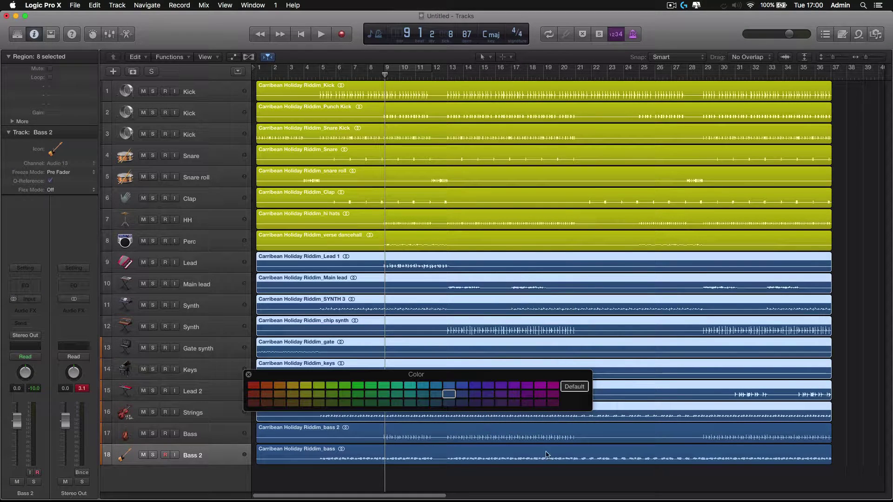
{"action": "left_click", "coordinate": [553, 386]}
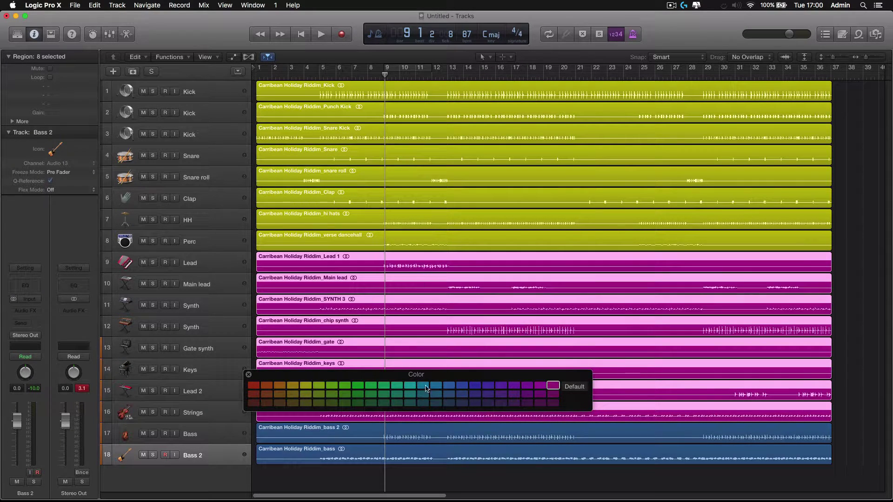
{"action": "left_click", "coordinate": [248, 375]}
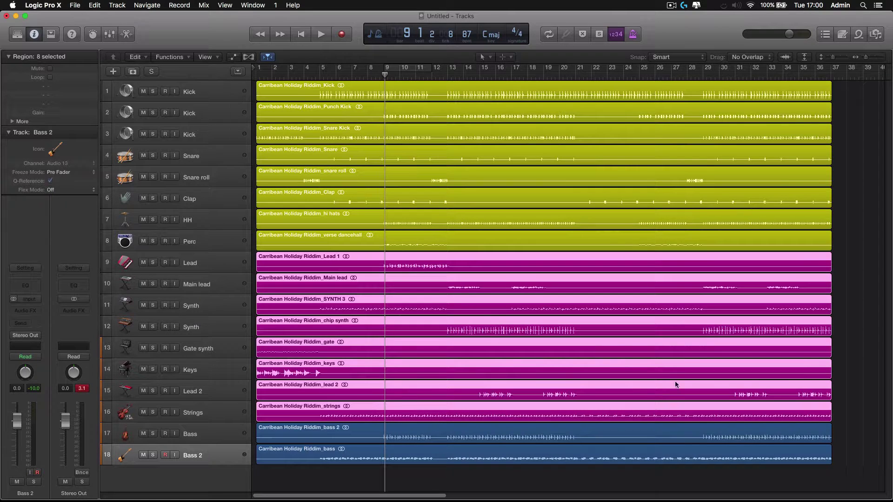
Step: Color the two bass regions, bass 2 and bass, bright red
{"action": "left_click", "coordinate": [850, 481]}
{"action": "left_click_drag", "start_coordinate": [853, 470], "coordinate": [632, 441]}
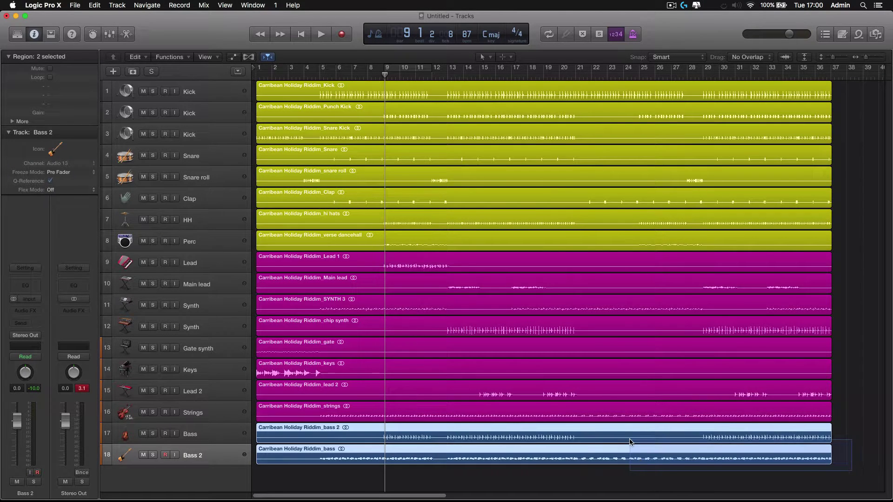
{"action": "right_click", "coordinate": [632, 442]}
{"action": "left_click", "coordinate": [676, 336]}
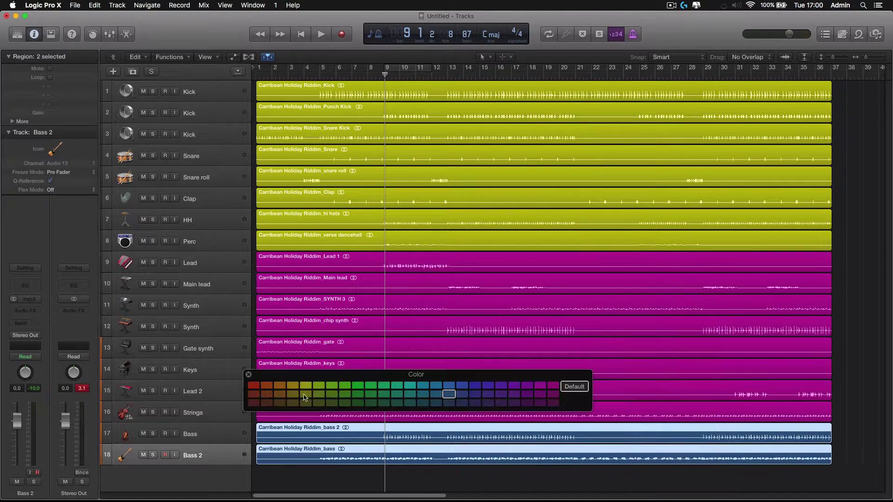
{"action": "left_click", "coordinate": [253, 386]}
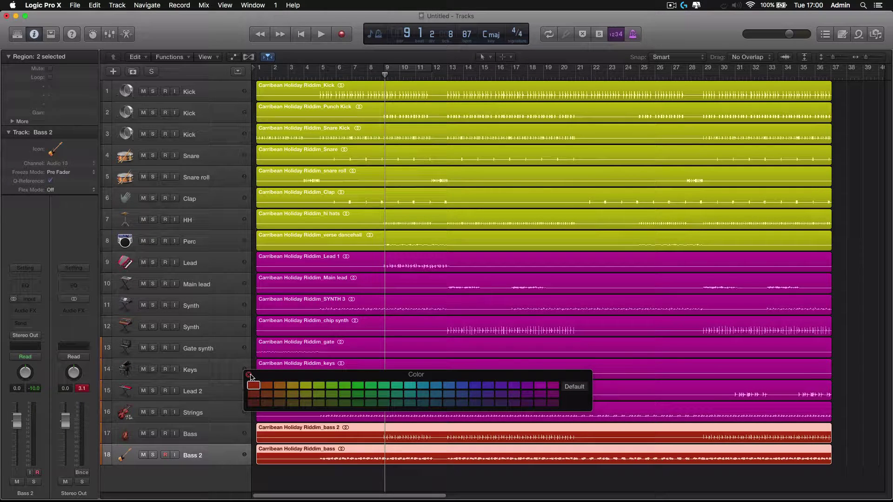
{"action": "left_click", "coordinate": [249, 375]}
{"action": "left_click", "coordinate": [871, 279]}
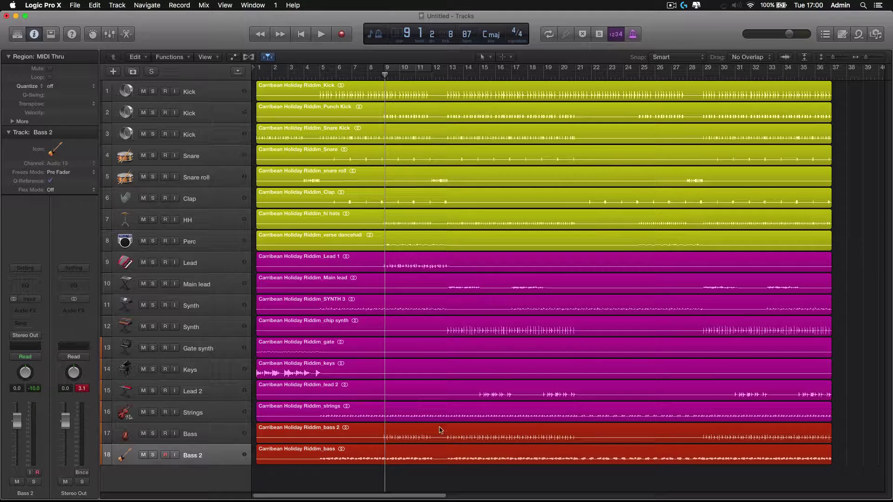
{"action": "left_click_drag", "start_coordinate": [463, 486], "coordinate": [463, 442]}
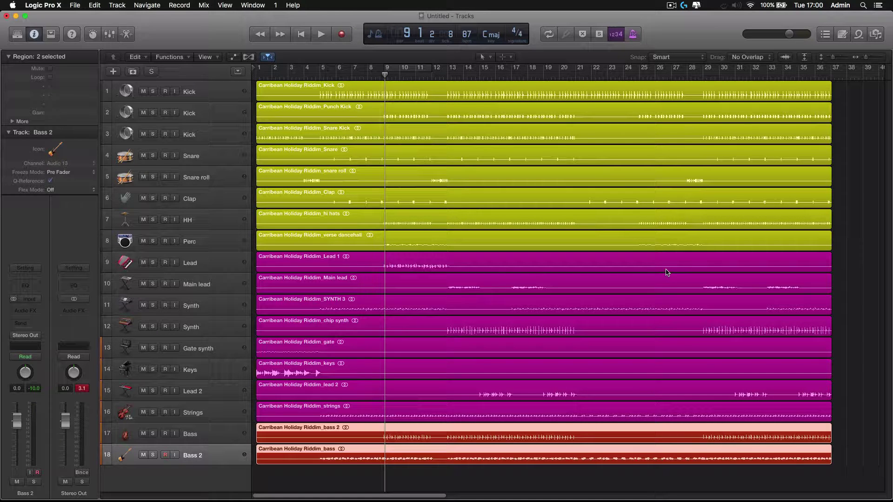
Step: Show the mixer and assign bright yellow as the channel strip color of the first Kick
{"action": "key", "text": "x"}
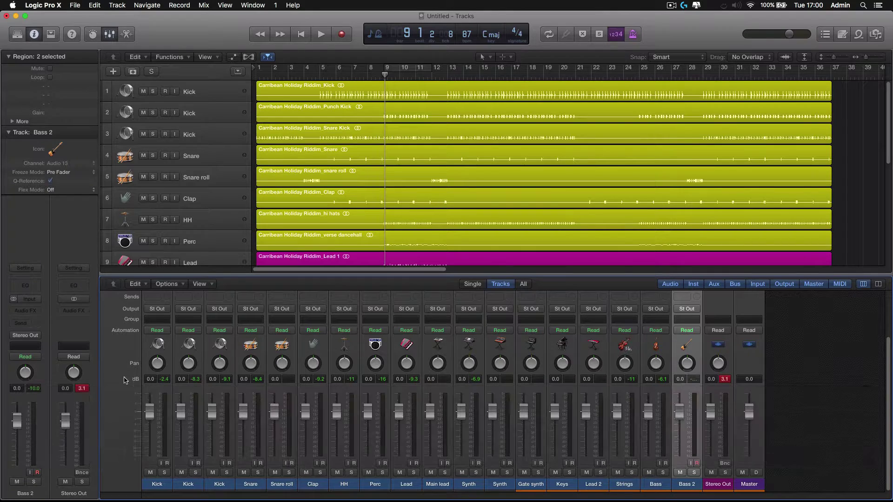
{"action": "left_click_drag", "start_coordinate": [157, 486], "coordinate": [369, 489]}
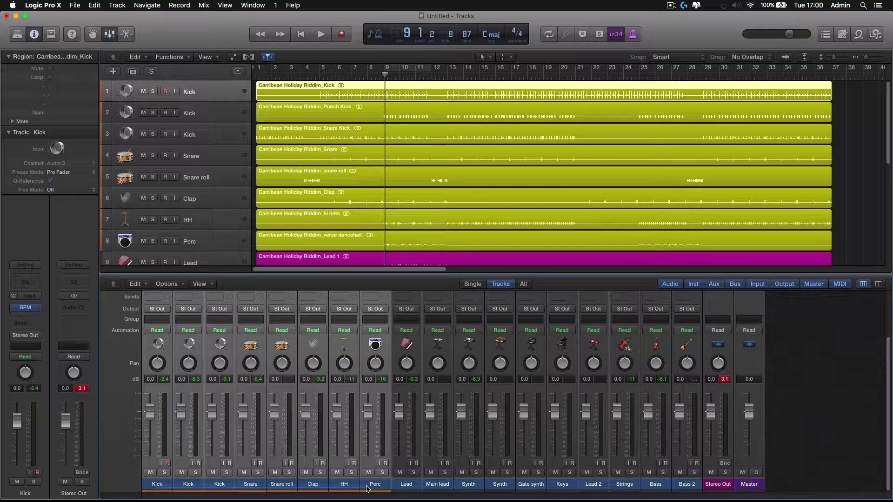
{"action": "right_click", "coordinate": [167, 487]}
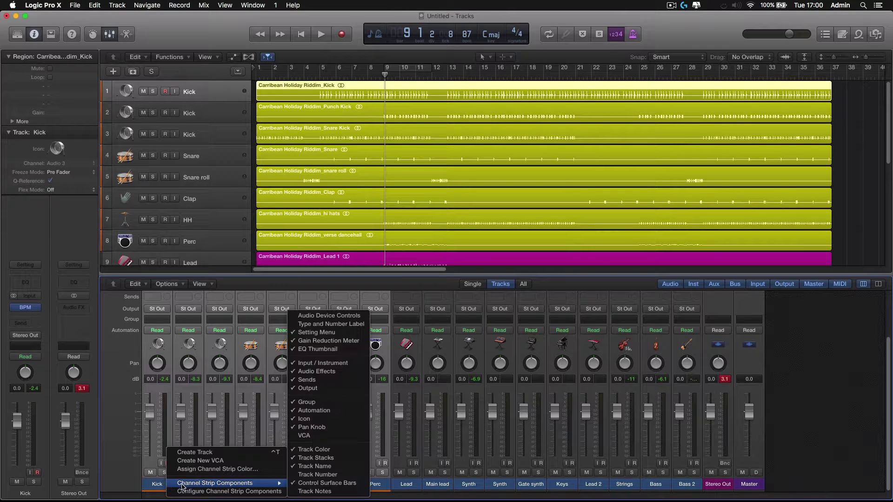
{"action": "left_click", "coordinate": [199, 470]}
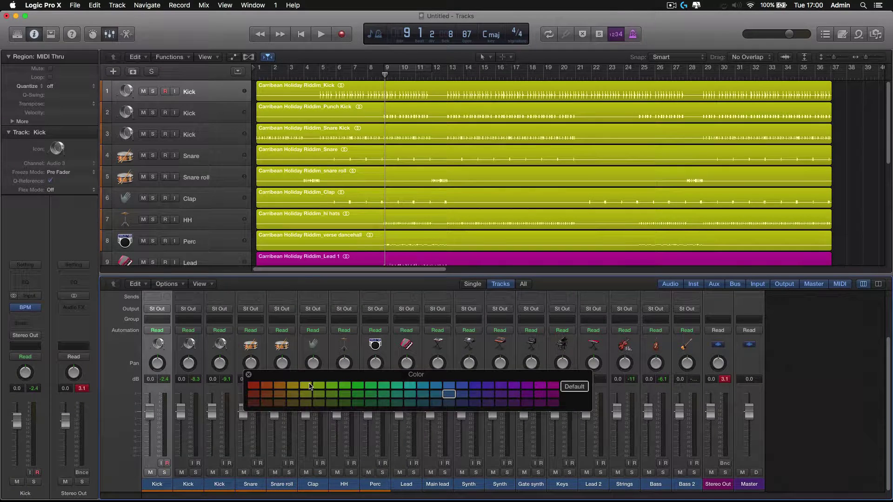
{"action": "left_click", "coordinate": [306, 386]}
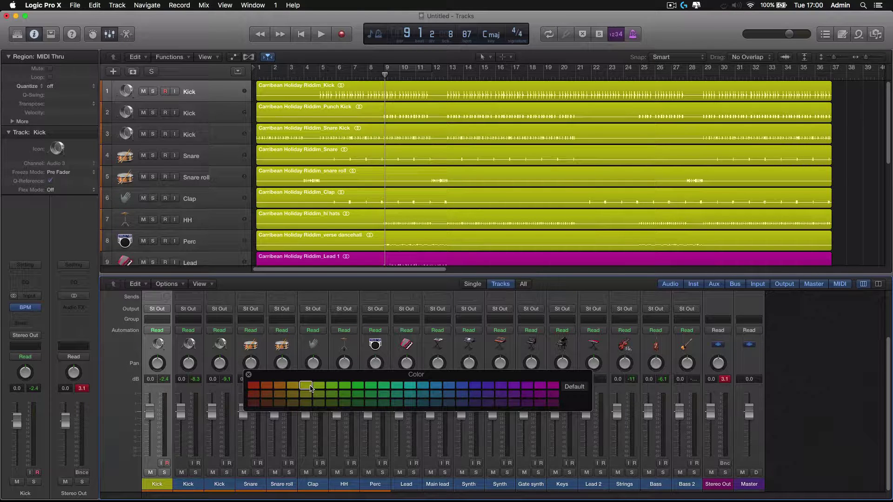
Step: Assign the same bright yellow to the remaining drum channel strips, from the second Kick through Perc
{"action": "key", "text": "Right"}
{"action": "left_click", "coordinate": [311, 389]}
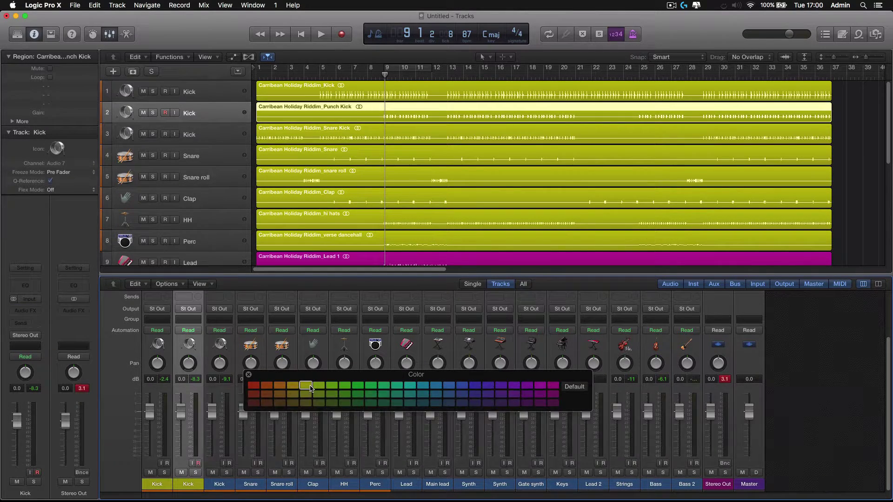
{"action": "key", "text": "Right"}
{"action": "left_click", "coordinate": [311, 389]}
{"action": "key", "text": "Right"}
{"action": "left_click", "coordinate": [310, 389]}
{"action": "key", "text": "Right"}
{"action": "left_click", "coordinate": [310, 389]}
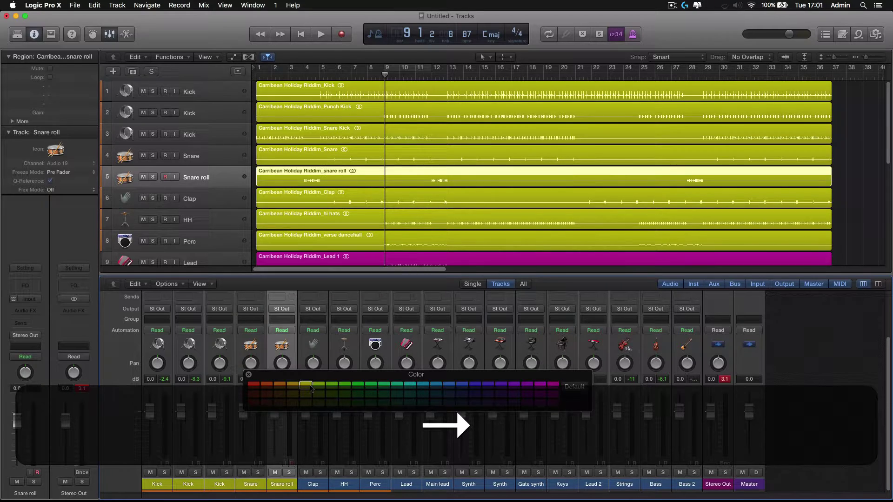
{"action": "key", "text": "Right"}
{"action": "left_click", "coordinate": [310, 389]}
{"action": "key", "text": "Right"}
{"action": "left_click", "coordinate": [310, 388]}
{"action": "key", "text": "Right"}
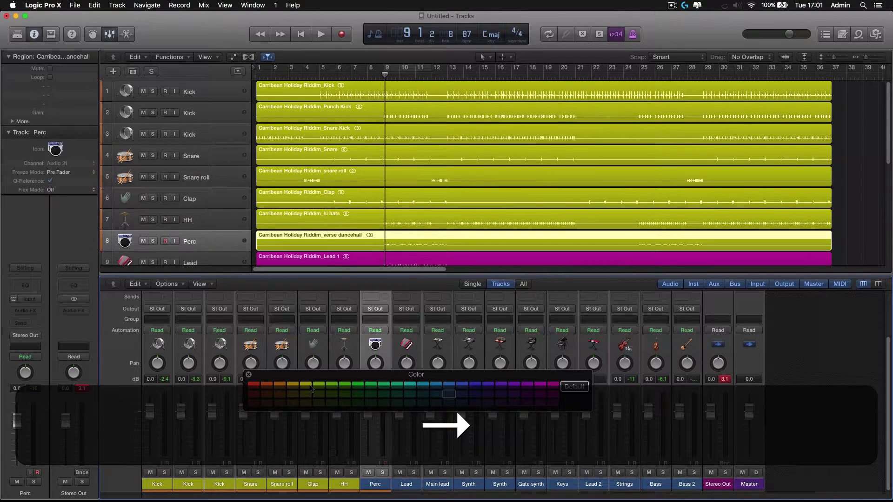
{"action": "left_click", "coordinate": [310, 389]}
Step: Assign bright magenta to the melodic channel strips, from Lead through Strings
{"action": "key", "text": "Right"}
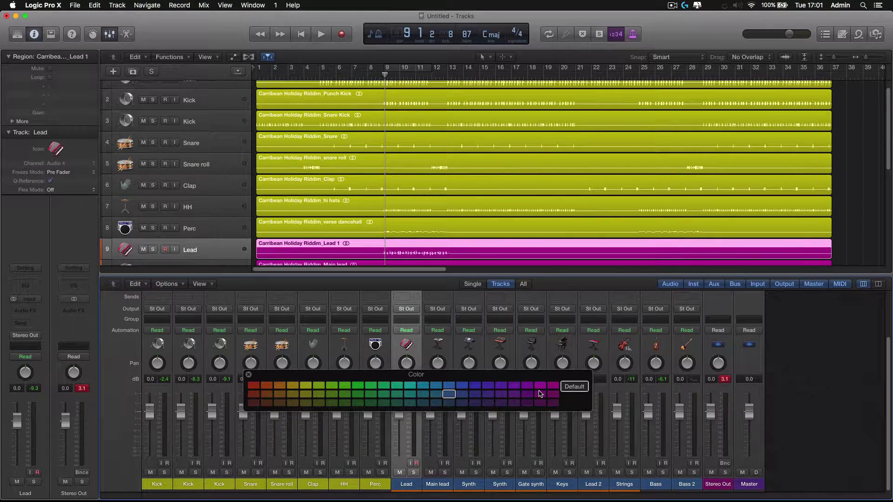
{"action": "left_click", "coordinate": [553, 387]}
{"action": "key", "text": "Right"}
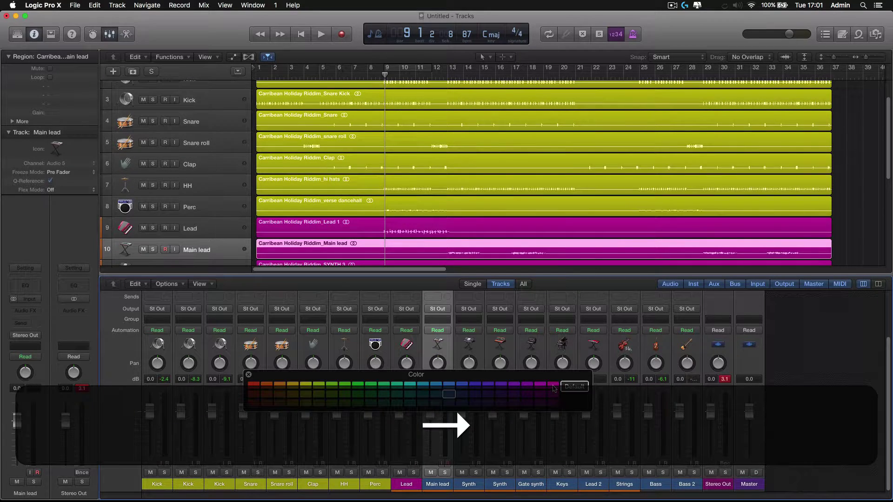
{"action": "left_click", "coordinate": [553, 387]}
{"action": "key", "text": "Right"}
{"action": "left_click", "coordinate": [554, 387]}
{"action": "key", "text": "Right"}
{"action": "left_click", "coordinate": [553, 386]}
{"action": "key", "text": "Right"}
{"action": "left_click", "coordinate": [553, 386]}
{"action": "key", "text": "Right"}
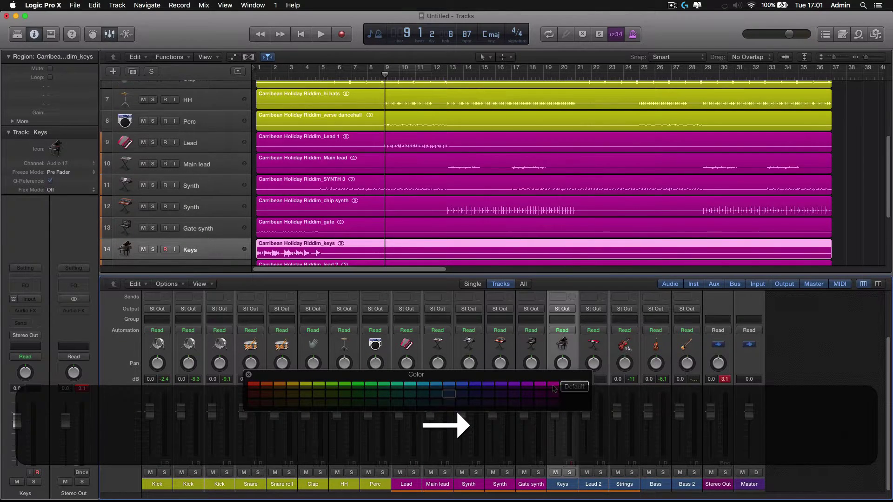
{"action": "left_click", "coordinate": [553, 387]}
{"action": "key", "text": "Right"}
{"action": "left_click", "coordinate": [553, 386]}
{"action": "key", "text": "Right"}
{"action": "left_click", "coordinate": [553, 387]}
Step: Assign bright red to the Bass and Bass 2 channel strips and close the color palette
{"action": "key", "text": "Right"}
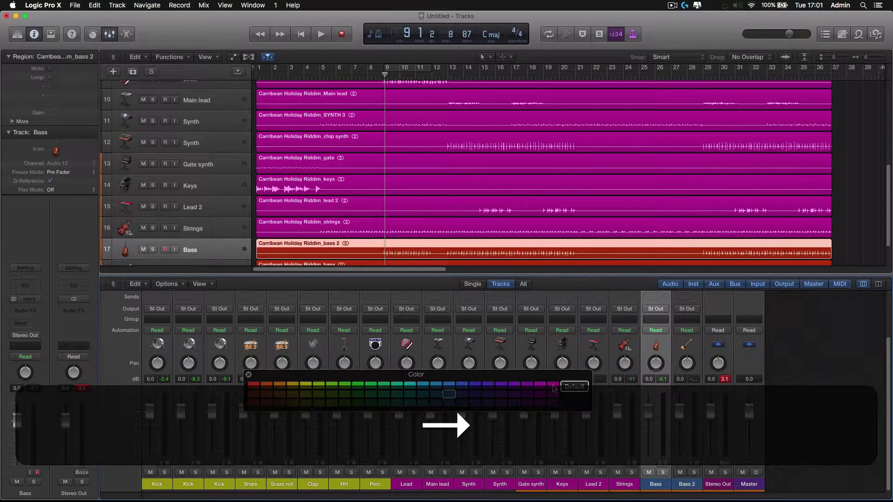
{"action": "left_click", "coordinate": [251, 389]}
{"action": "key", "text": "Right"}
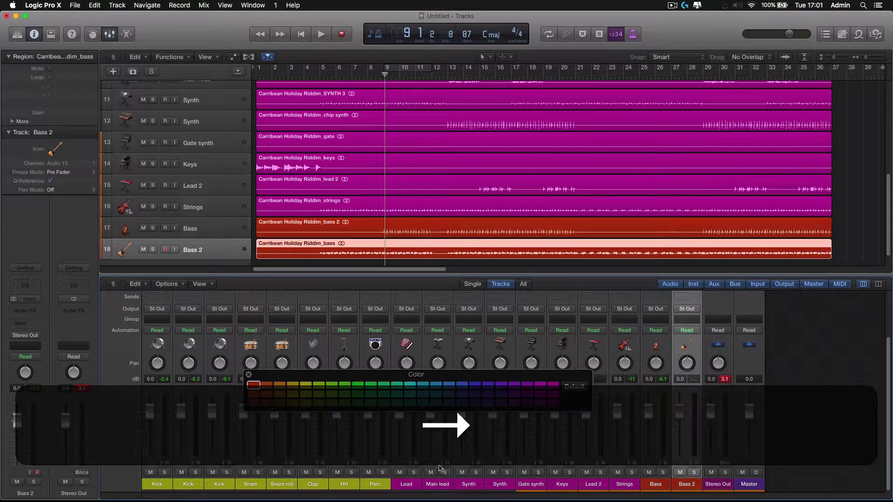
{"action": "left_click", "coordinate": [249, 375]}
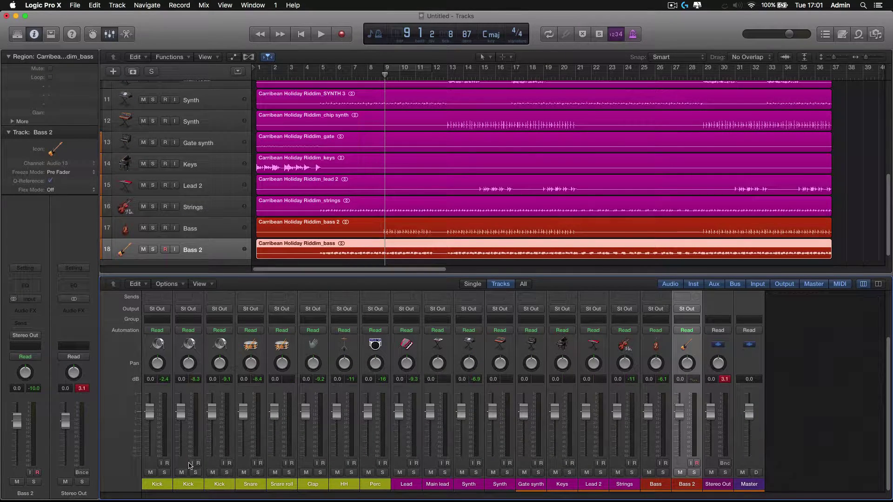
Step: Check the assigned colors of the drum channel strips from the first Kick through HH in the color palette, and close it
{"action": "right_click", "coordinate": [163, 486]}
{"action": "mouse_move", "coordinate": [200, 483]}
{"action": "left_click", "coordinate": [214, 469]}
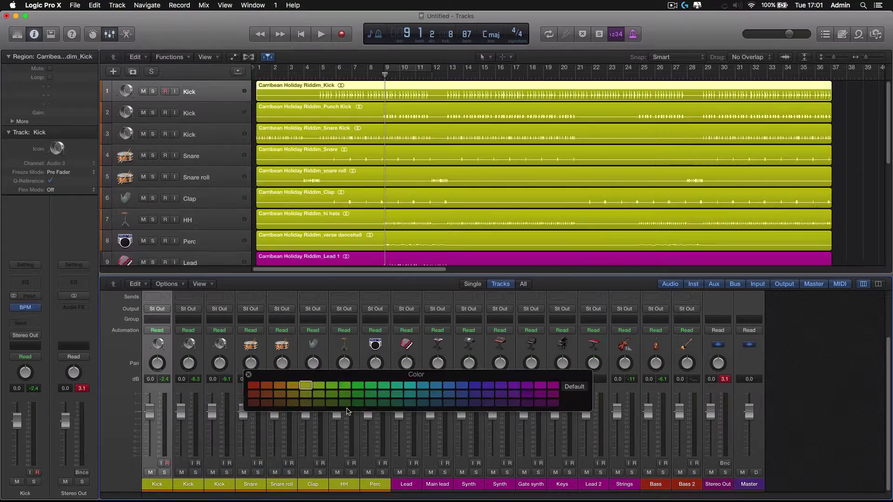
{"action": "key", "text": "Right"}
{"action": "key", "text": "Right"}
{"action": "key", "text": "Right"}
{"action": "key", "text": "Right"}
{"action": "key", "text": "Right"}
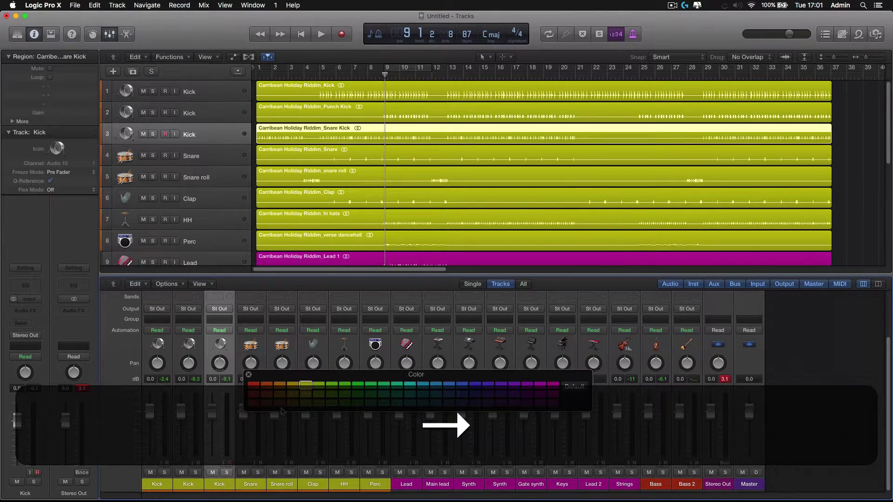
{"action": "key", "text": "Right"}
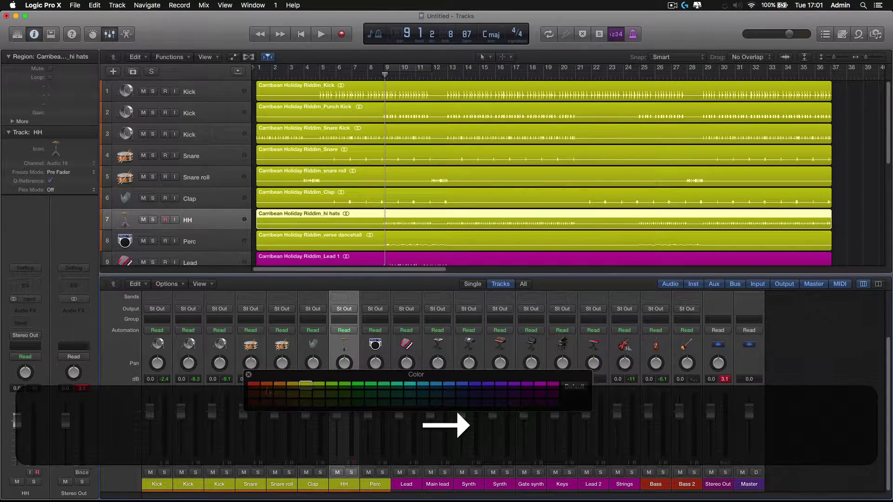
{"action": "left_click", "coordinate": [249, 374]}
Step: Hide the mixer and deselect all regions in the arrangement
{"action": "left_click", "coordinate": [845, 366]}
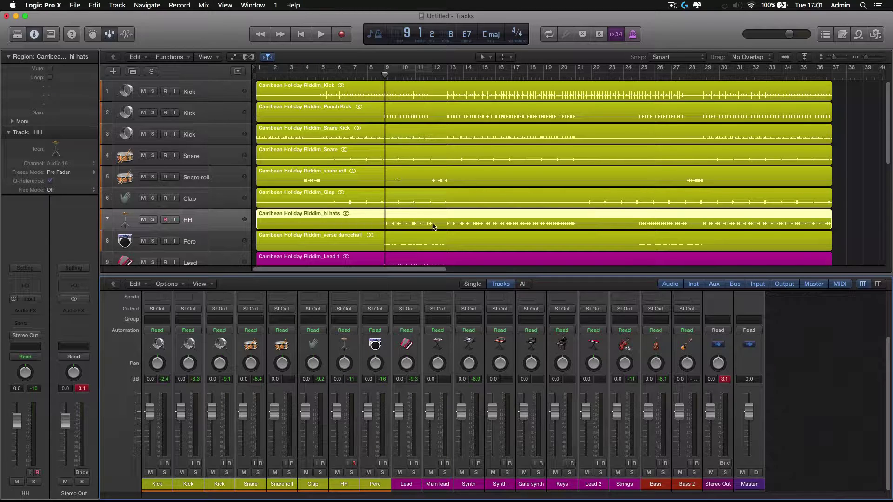
{"action": "key", "text": "x"}
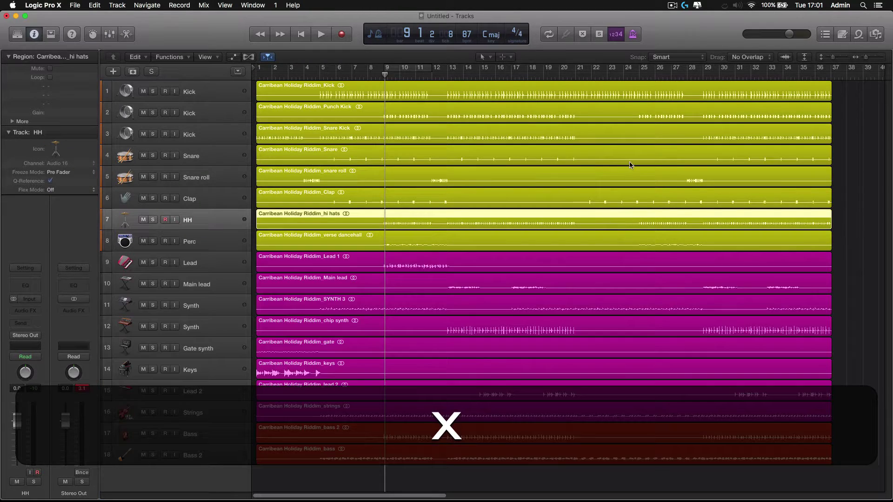
{"action": "left_click", "coordinate": [875, 164]}
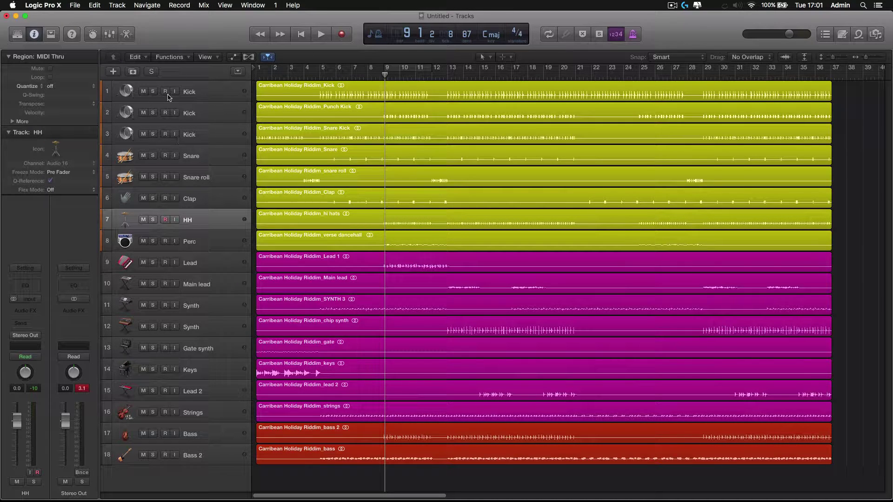
{"action": "left_click_drag", "start_coordinate": [836, 233], "coordinate": [192, 79]}
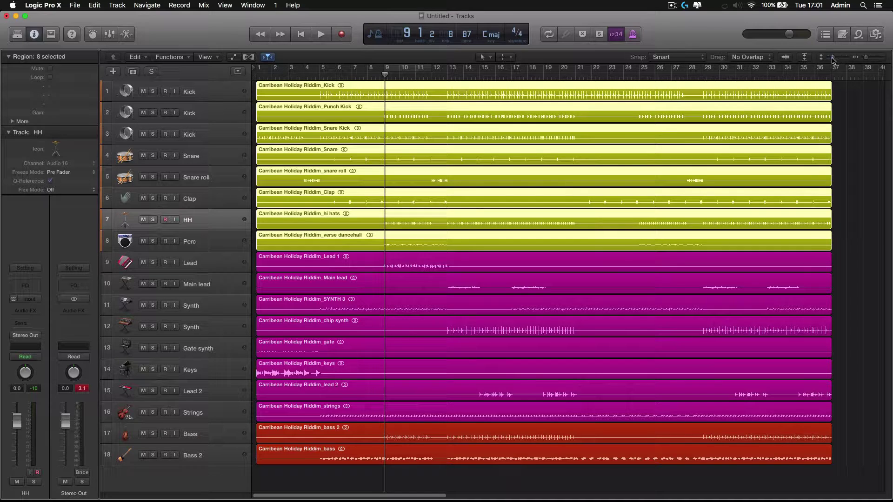
{"action": "left_click_drag", "start_coordinate": [833, 57], "coordinate": [829, 108]}
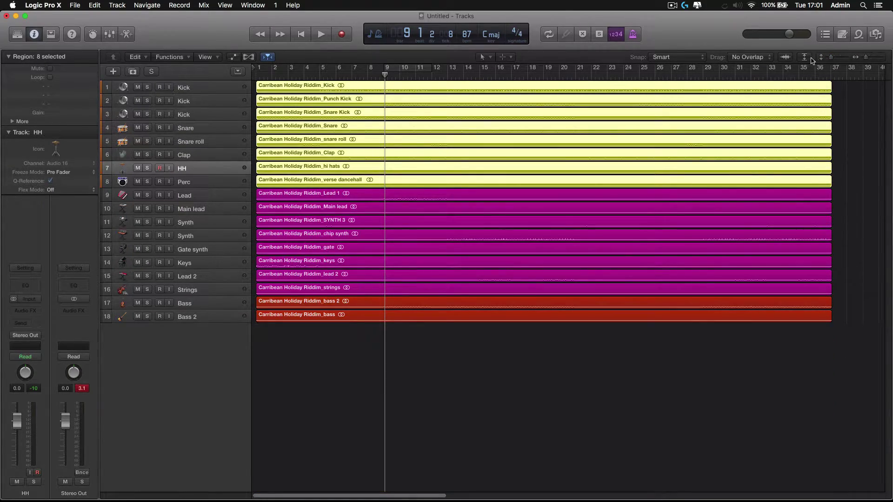
{"action": "left_click_drag", "start_coordinate": [831, 59], "coordinate": [834, 59]}
{"action": "left_click_drag", "start_coordinate": [849, 91], "coordinate": [299, 240]}
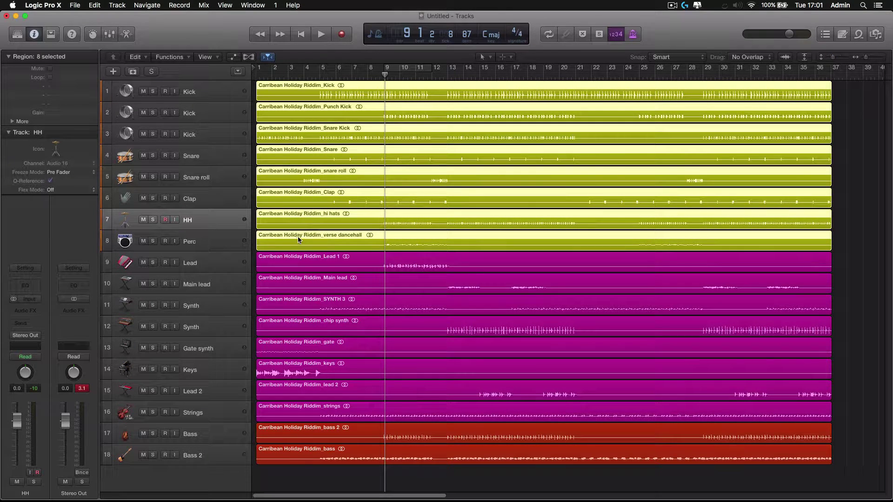
{"action": "right_click", "coordinate": [281, 92]}
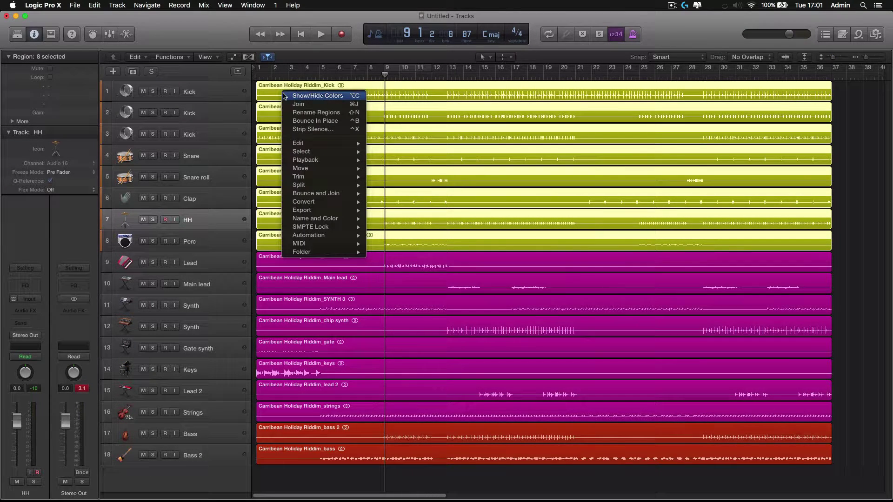
{"action": "left_click", "coordinate": [888, 213]}
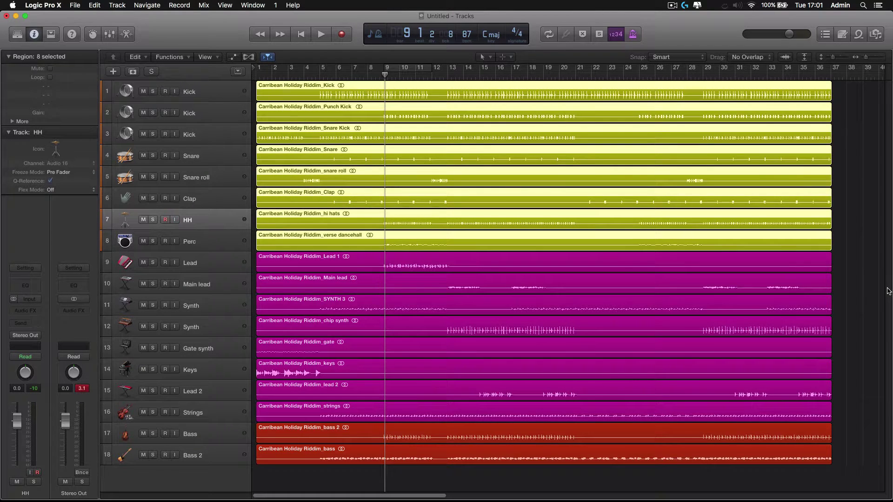
{"action": "left_click", "coordinate": [839, 215]}
Step: Group the eight drum tracks, from Perc up to the first Kick, into a Folder Stack
{"action": "left_click", "coordinate": [238, 243]}
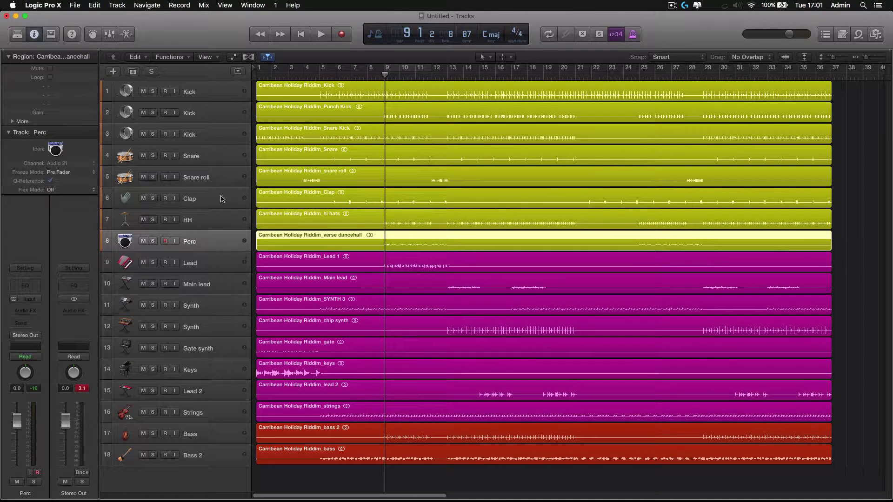
{"action": "left_click", "coordinate": [213, 224], "text": "shift"}
{"action": "left_click", "coordinate": [206, 198], "text": "shift"}
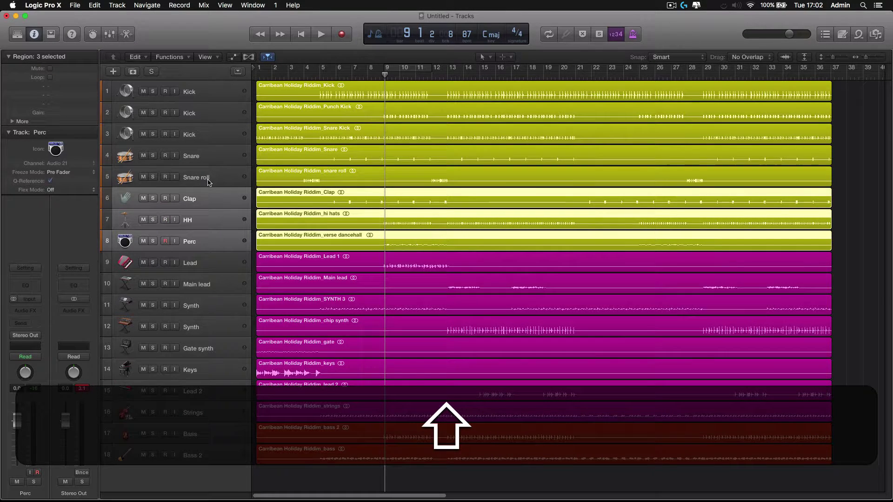
{"action": "left_click", "coordinate": [210, 180], "text": "shift"}
{"action": "left_click", "coordinate": [210, 158], "text": "shift"}
{"action": "left_click", "coordinate": [205, 138], "text": "shift"}
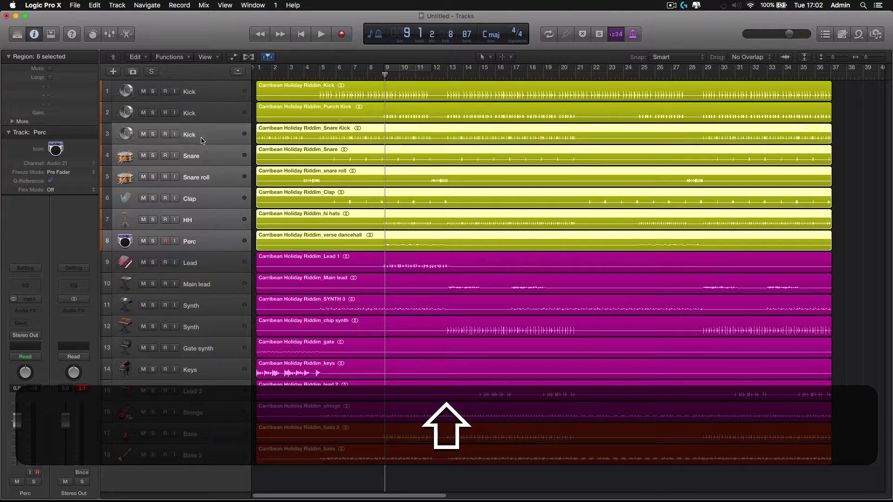
{"action": "left_click", "coordinate": [187, 118], "text": "shift"}
{"action": "left_click", "coordinate": [205, 96], "text": "shift"}
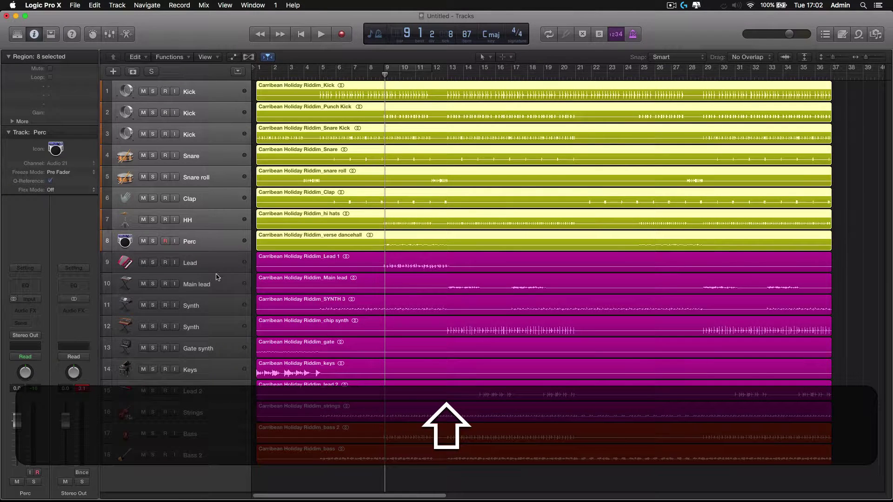
{"action": "right_click", "coordinate": [206, 95]}
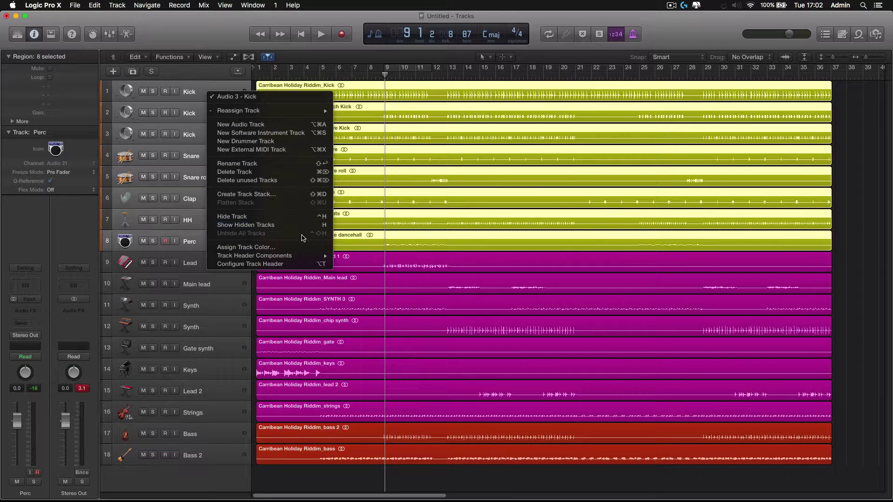
{"action": "left_click", "coordinate": [289, 194]}
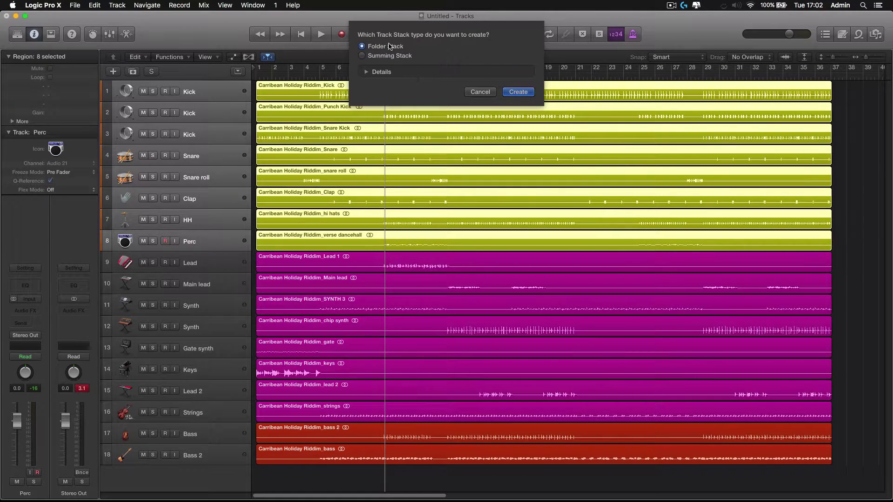
{"action": "left_click", "coordinate": [519, 92]}
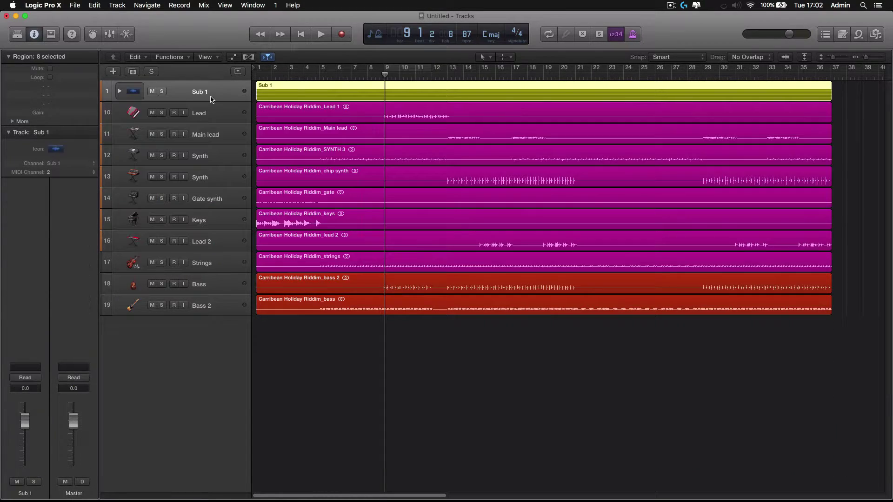
Step: Give the new drum folder stack the white drum kit icon and rename it Drums
{"action": "left_click", "coordinate": [120, 92]}
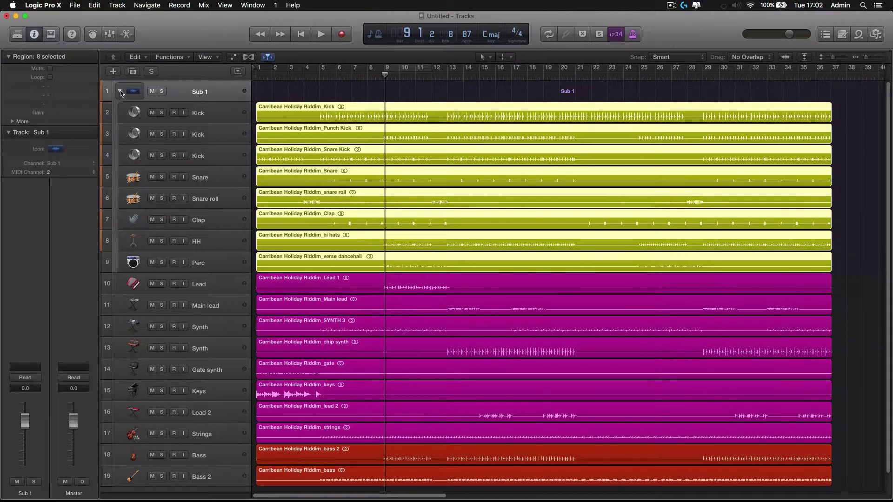
{"action": "left_click", "coordinate": [120, 92]}
{"action": "left_click", "coordinate": [138, 94]}
{"action": "left_click", "coordinate": [168, 22]}
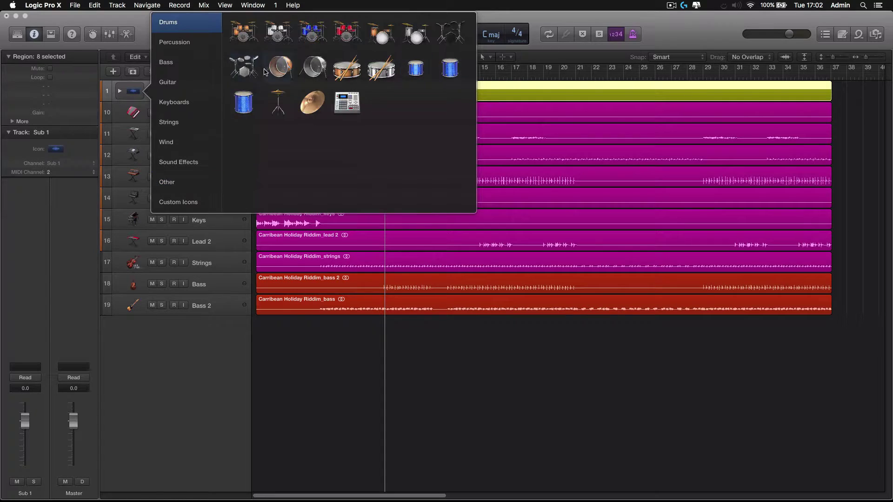
{"action": "left_click", "coordinate": [275, 31]}
{"action": "double_click", "coordinate": [197, 92]}
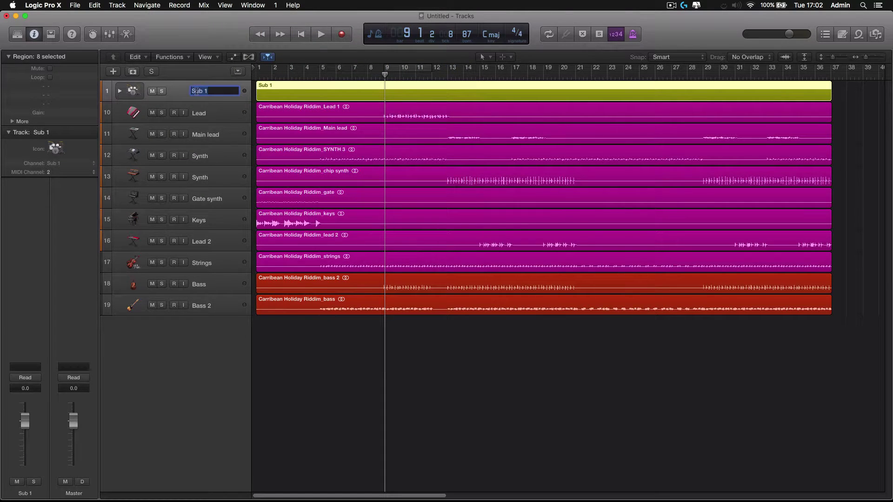
{"action": "type", "text": "Drums"}
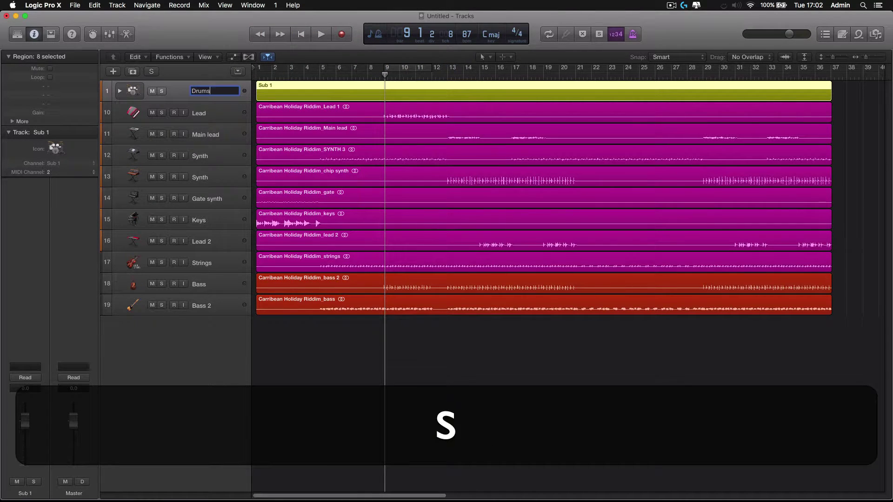
{"action": "key", "text": "Return"}
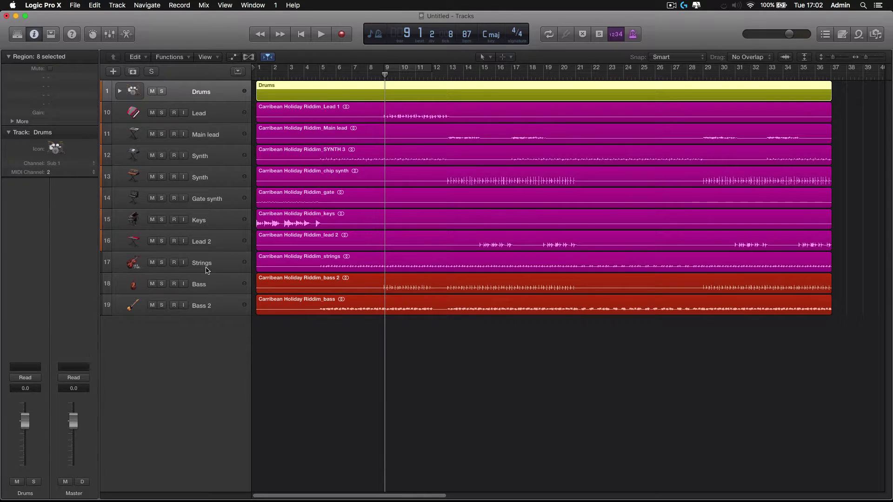
Step: Group the eight magenta melodic tracks, from Lead through Strings, into a Folder Stack
{"action": "left_click", "coordinate": [206, 268]}
{"action": "left_click", "coordinate": [208, 234], "text": "shift"}
{"action": "left_click", "coordinate": [207, 223], "text": "shift"}
{"action": "left_click", "coordinate": [207, 197], "text": "shift"}
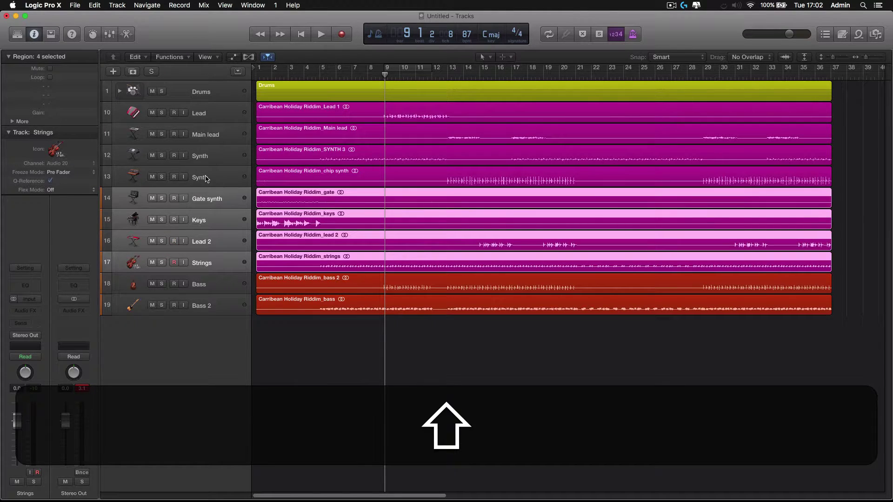
{"action": "left_click", "coordinate": [207, 179], "text": "shift"}
{"action": "left_click", "coordinate": [208, 156], "text": "shift"}
{"action": "left_click", "coordinate": [208, 135], "text": "shift"}
{"action": "left_click", "coordinate": [210, 114], "text": "shift"}
{"action": "right_click", "coordinate": [210, 114]}
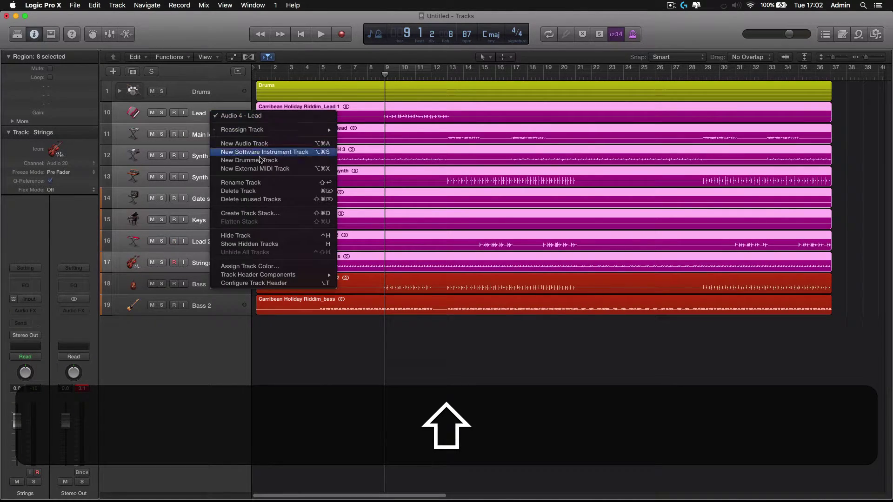
{"action": "left_click", "coordinate": [284, 214]}
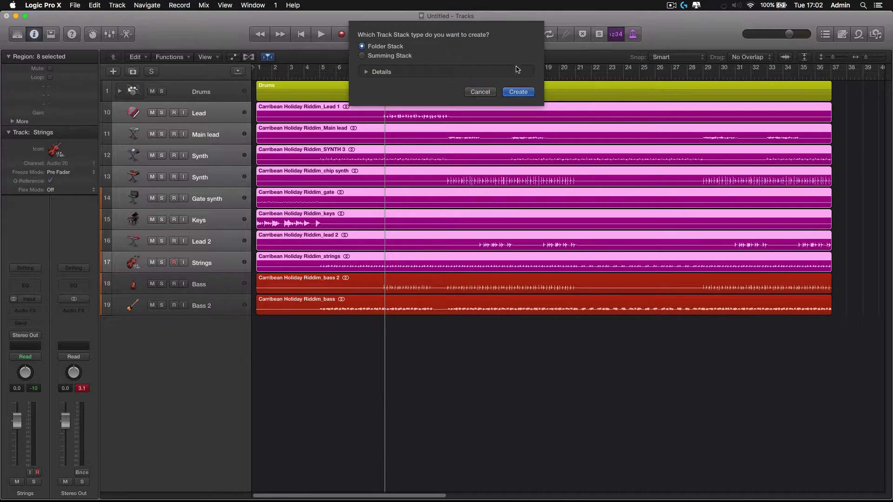
{"action": "left_click", "coordinate": [518, 92]}
Step: Rename the melodic folder stack Instruments and give it the white synthesizer icon from the Keyboards category
{"action": "double_click", "coordinate": [203, 116]}
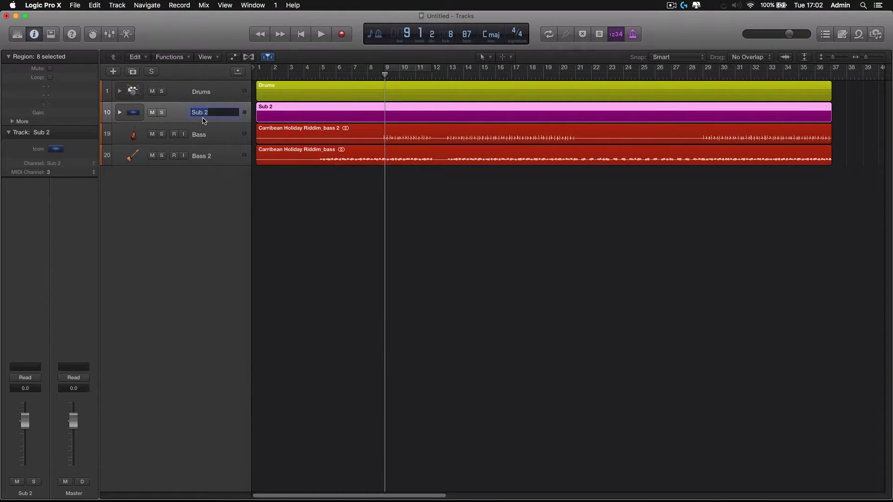
{"action": "type", "text": "Instr"}
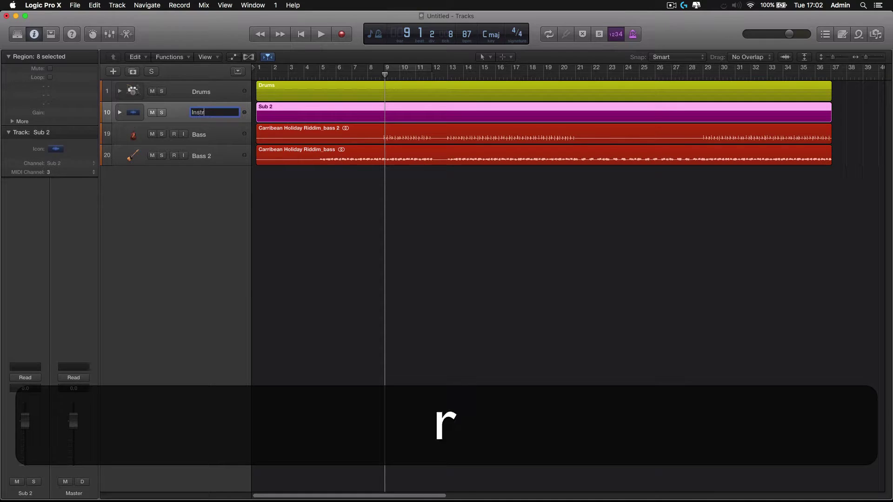
{"action": "type", "text": "uments"}
{"action": "key", "text": "Tab"}
{"action": "left_click", "coordinate": [135, 114]}
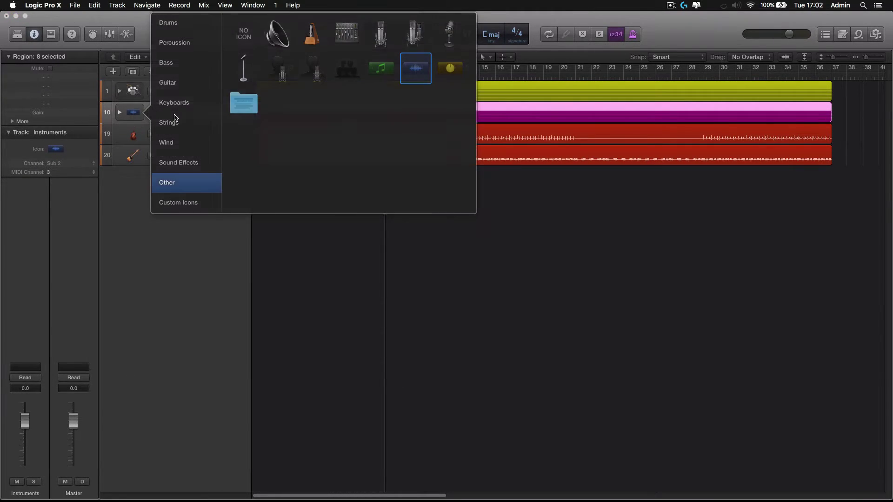
{"action": "left_click", "coordinate": [182, 104]}
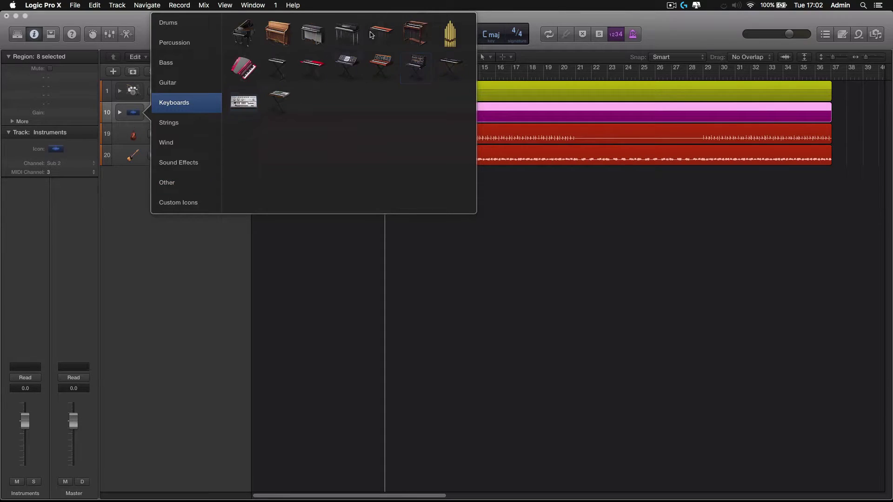
{"action": "left_click", "coordinate": [277, 113]}
Step: Group the Bass and Bass 2 tracks into a Folder Stack
{"action": "left_click", "coordinate": [229, 156]}
{"action": "left_click", "coordinate": [215, 138], "text": "shift"}
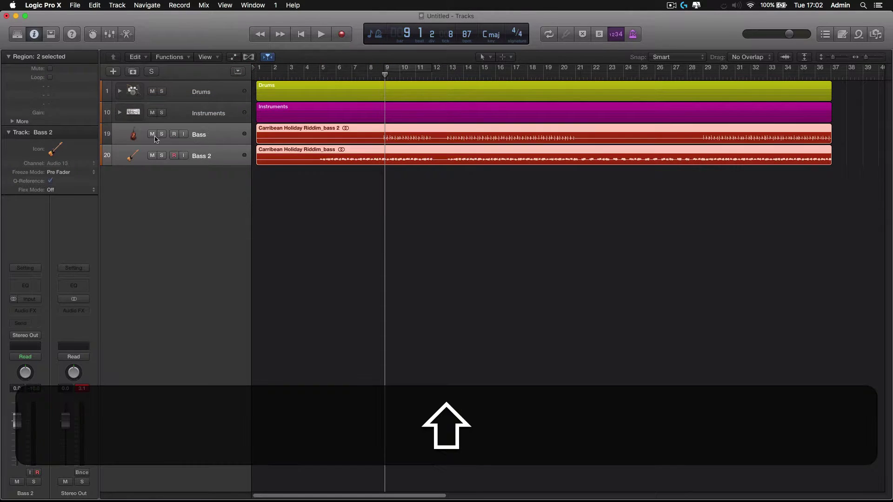
{"action": "right_click", "coordinate": [213, 136]}
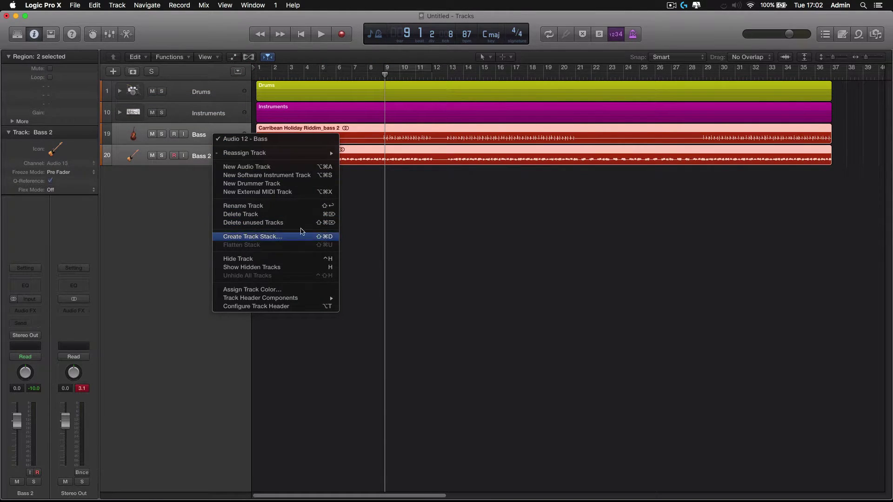
{"action": "left_click", "coordinate": [283, 238]}
{"action": "left_click", "coordinate": [514, 92]}
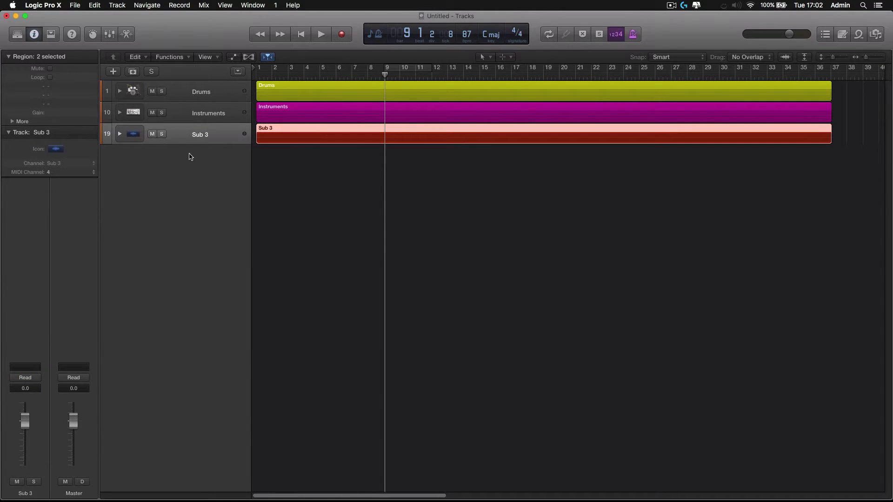
Step: Rename the folder stack holding the two bass tracks as Bass
{"action": "double_click", "coordinate": [197, 136]}
{"action": "type", "text": "Bass"}
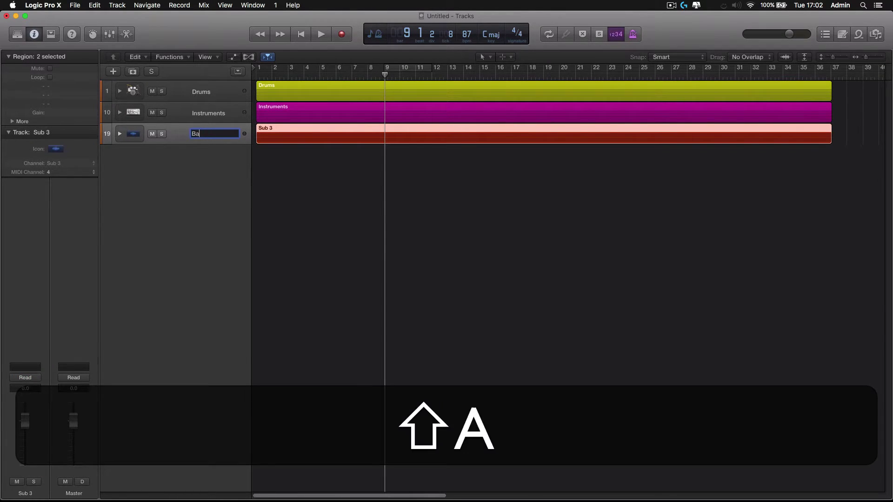
{"action": "key", "text": "Return"}
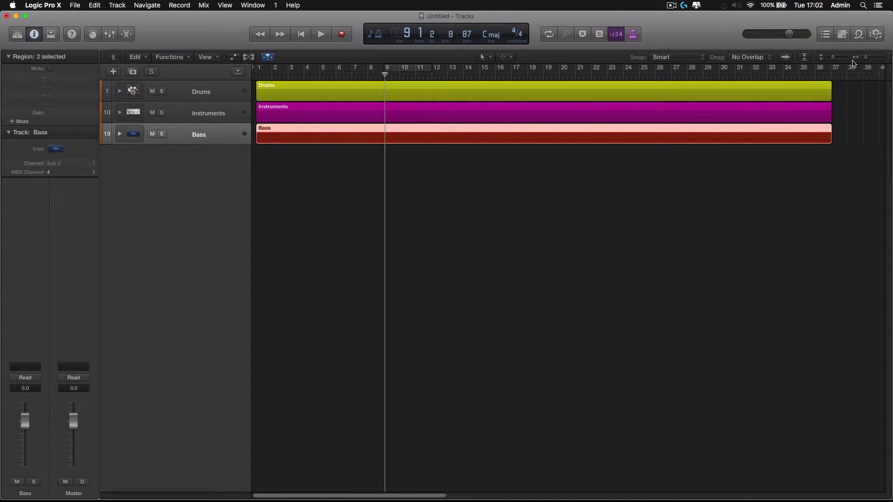
Step: Enlarge the track height and look inside the Bass and Instruments folder stacks, leaving both collapsed
{"action": "left_click_drag", "start_coordinate": [833, 57], "coordinate": [840, 58]}
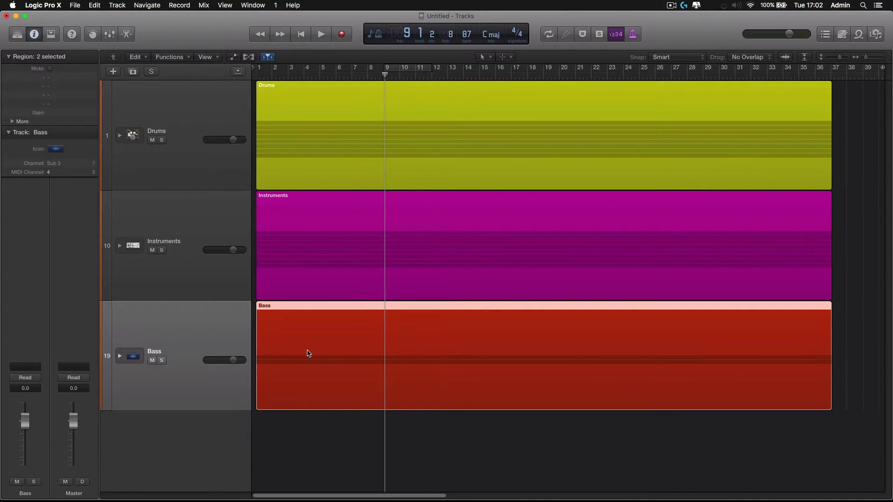
{"action": "left_click", "coordinate": [121, 357]}
{"action": "left_click", "coordinate": [121, 357]}
{"action": "left_click", "coordinate": [121, 246]}
{"action": "left_click", "coordinate": [121, 246]}
{"action": "left_click_drag", "start_coordinate": [841, 57], "coordinate": [839, 56]}
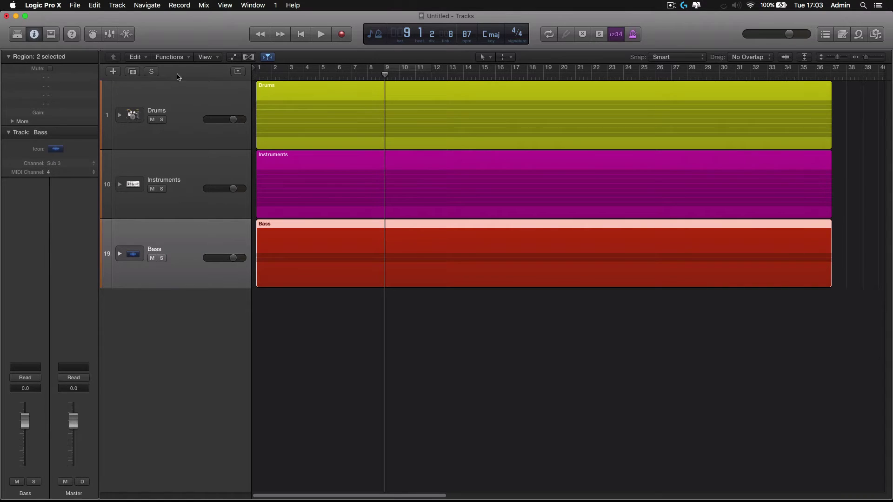
Step: Expand the Drums folder stack, reduce the track height until all its tracks fit in view, and collapse it again
{"action": "left_click", "coordinate": [120, 116]}
{"action": "scroll", "coordinate": [400, 300], "scroll_direction": "down", "scroll_amount": 5}
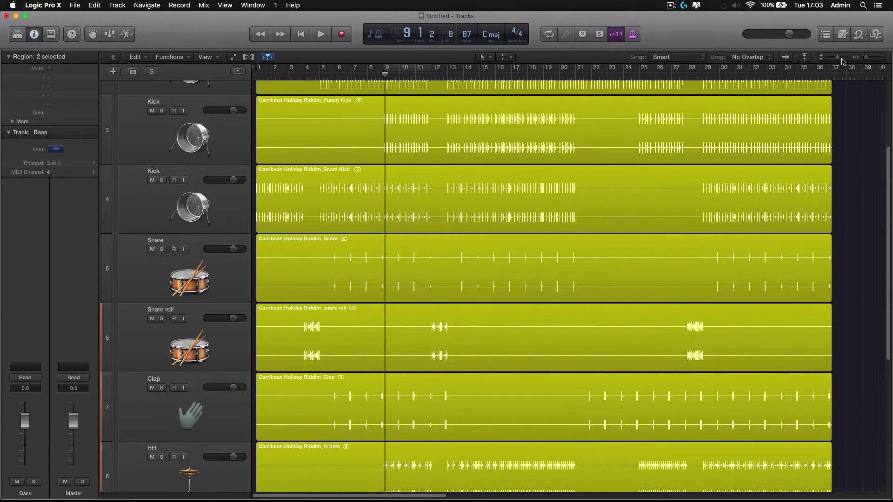
{"action": "left_click_drag", "start_coordinate": [838, 57], "coordinate": [834, 56]}
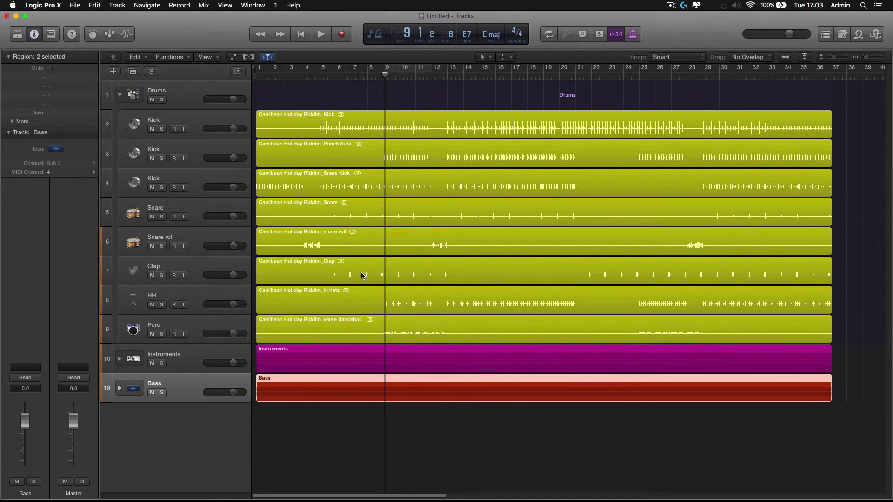
{"action": "left_click", "coordinate": [120, 95]}
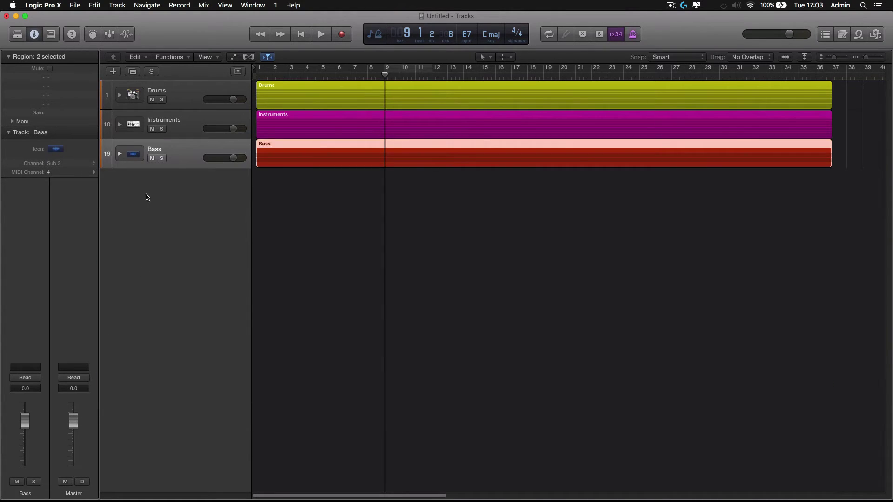
Step: Check the tracks inside the Instruments folder stack, collapse it, and return the playhead to the start of the project
{"action": "left_click", "coordinate": [120, 125]}
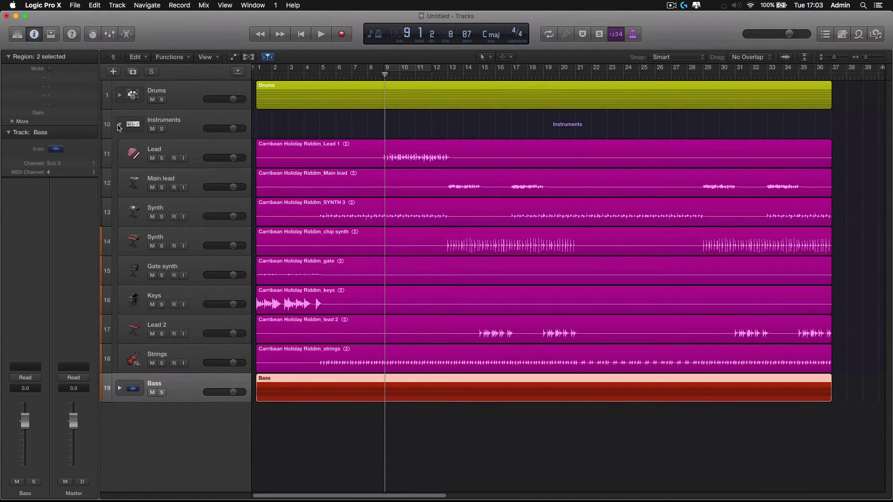
{"action": "left_click", "coordinate": [120, 125]}
{"action": "left_click", "coordinate": [306, 37]}
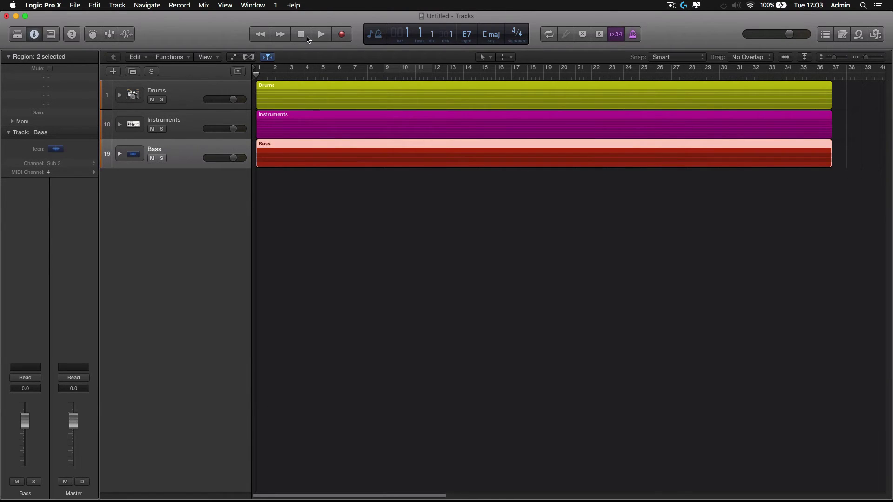